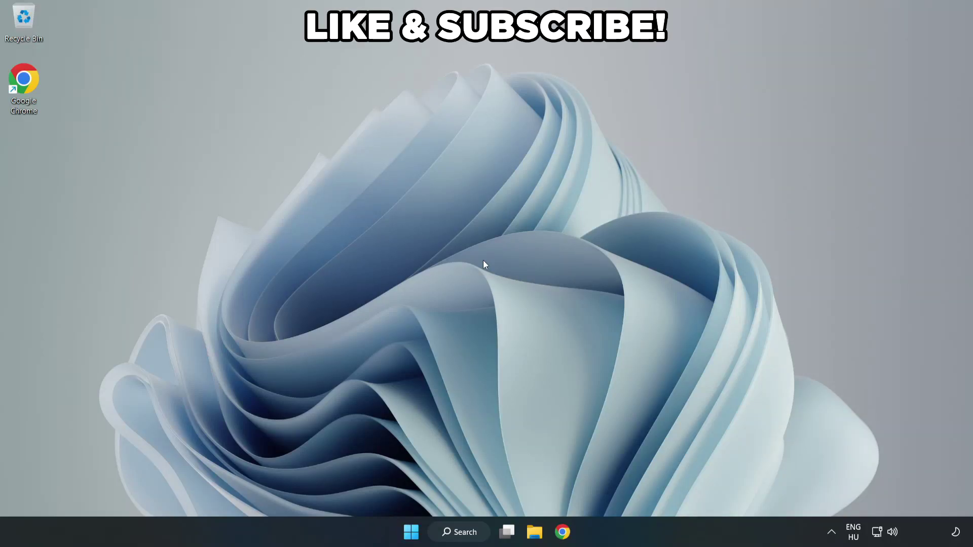
Search Windows for 'edit power plan' and open the Balanced plan's settings.
{"action": "left_click", "coordinate": [467, 536]}
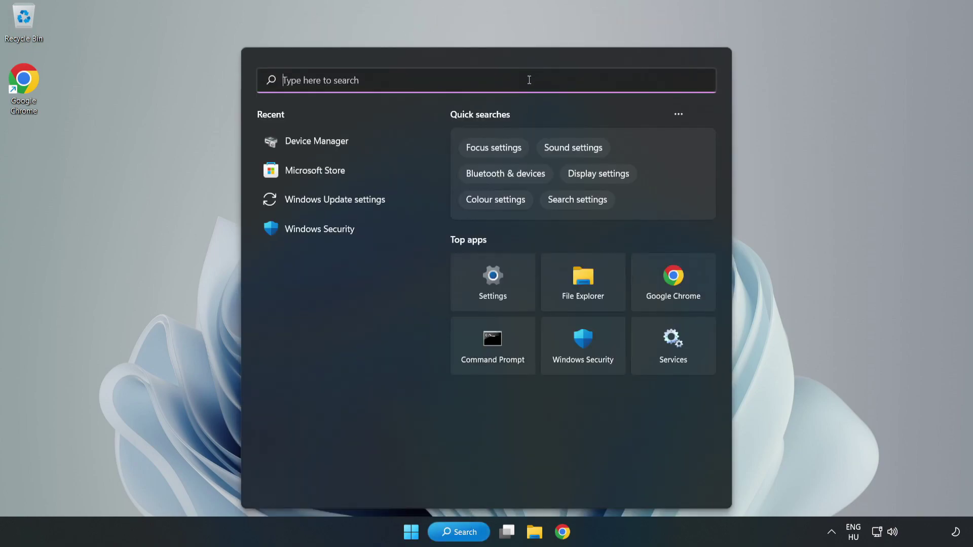
{"action": "type", "text": "edit"}
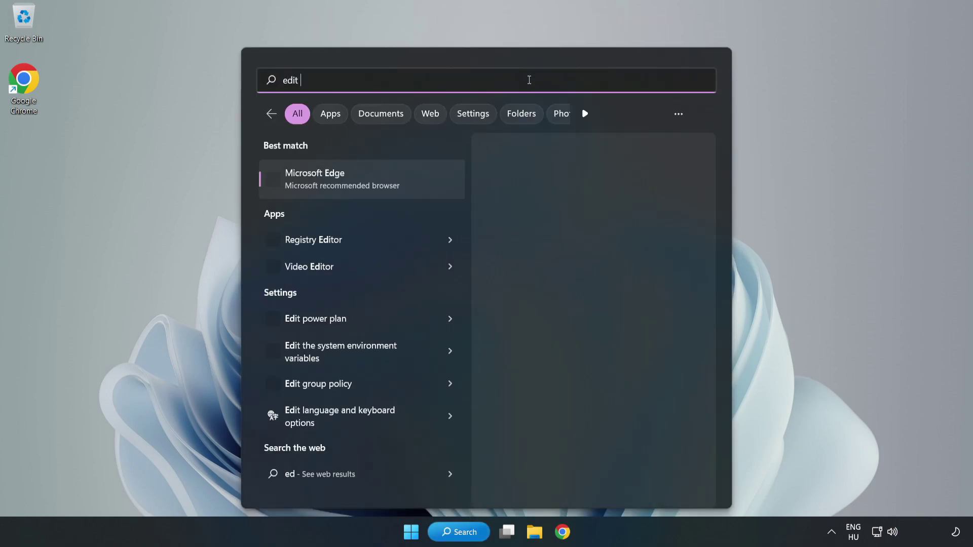
{"action": "type", "text": " power plan"}
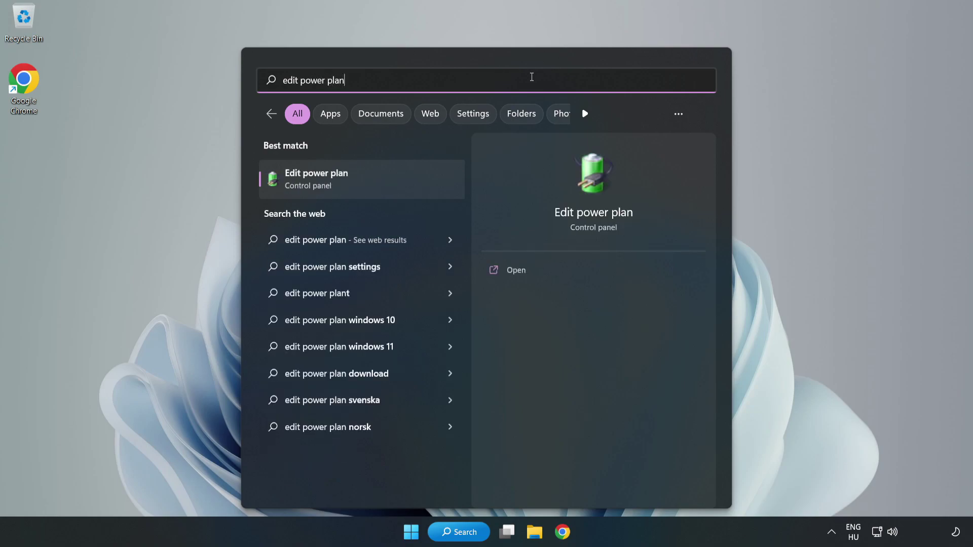
Make High performance the active power plan, then close Power Options.
{"action": "left_click", "coordinate": [368, 180]}
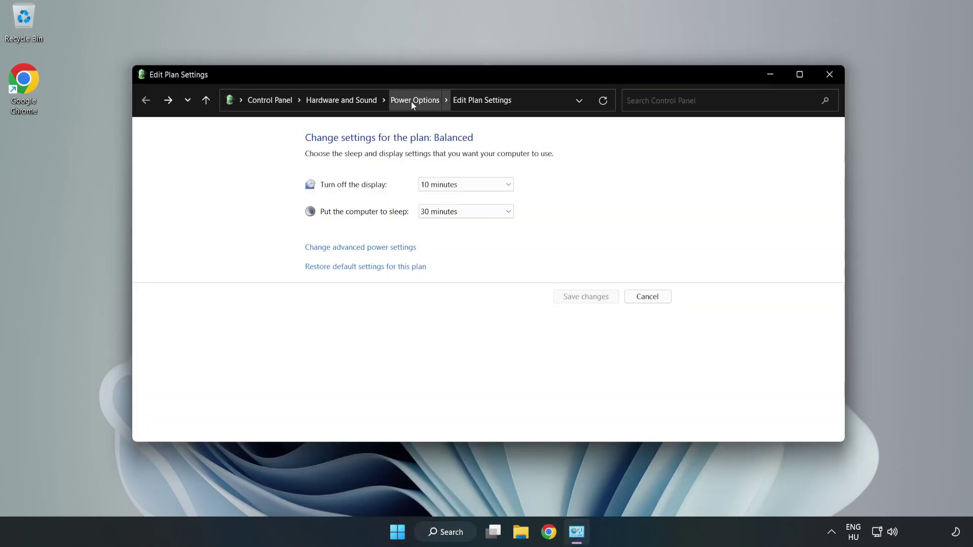
{"action": "left_click", "coordinate": [411, 101]}
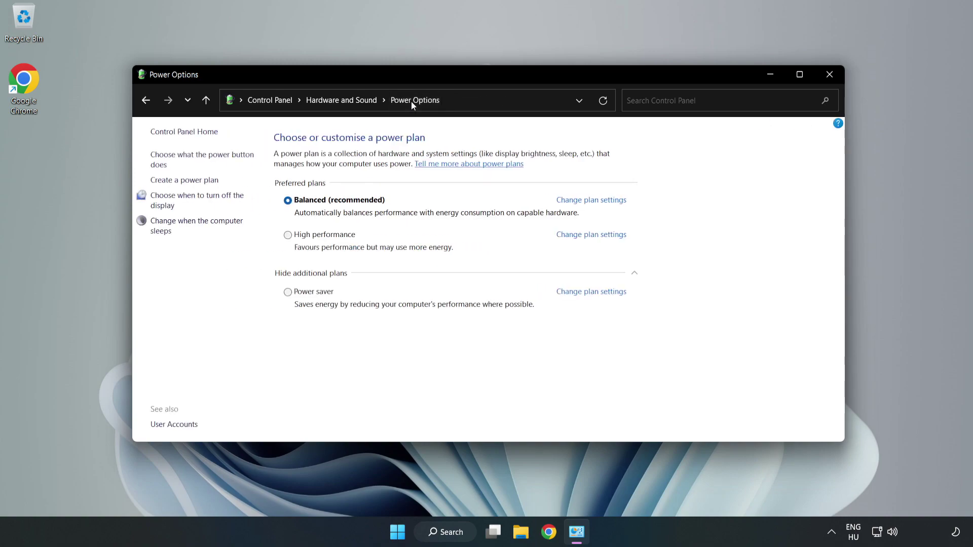
{"action": "mouse_move", "coordinate": [325, 234]}
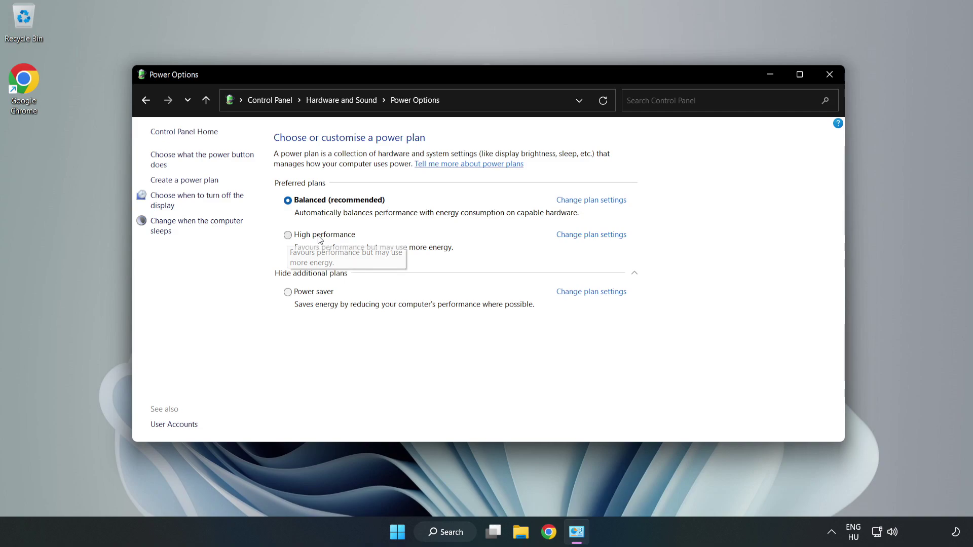
{"action": "left_click", "coordinate": [319, 239]}
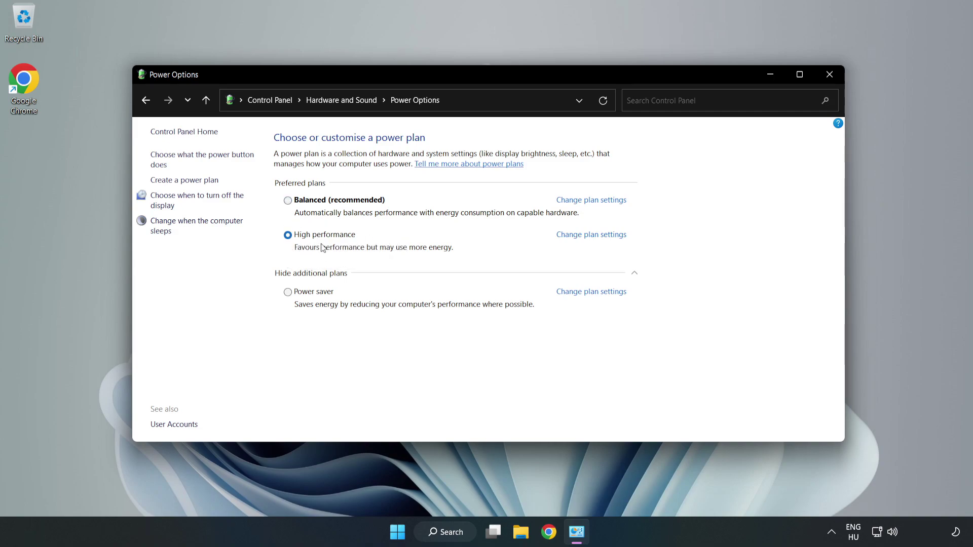
{"action": "left_click", "coordinate": [826, 80]}
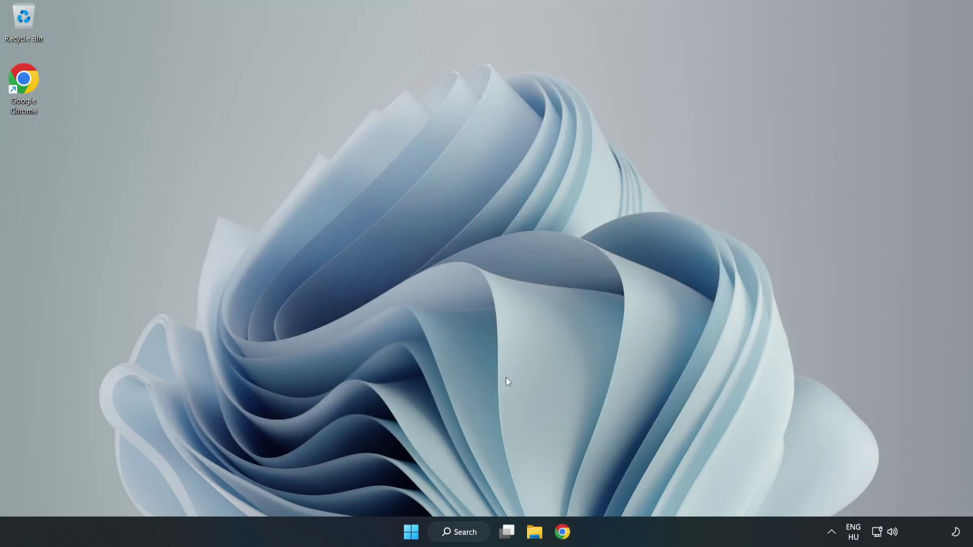
Search for 'device manager' and launch Device Manager.
{"action": "left_click", "coordinate": [461, 533]}
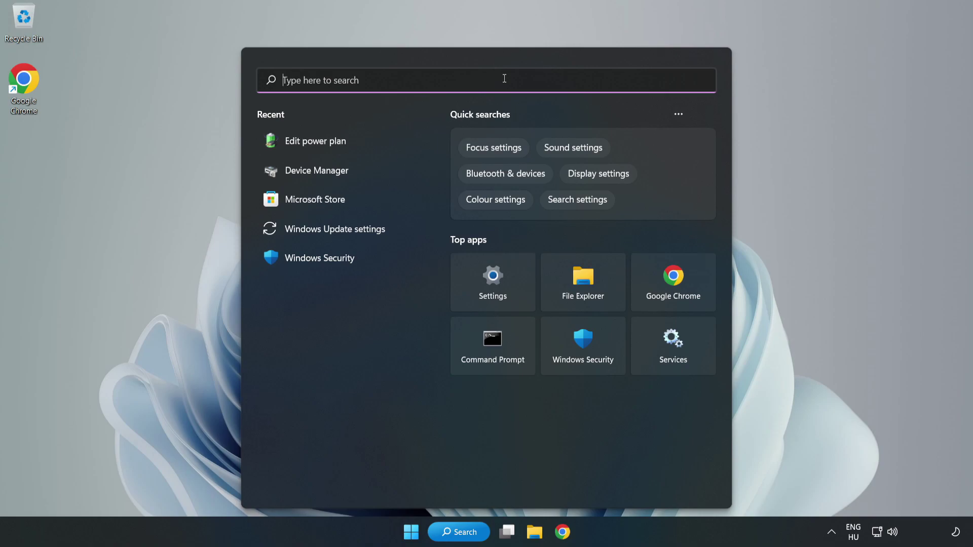
{"action": "type", "text": "device manager"}
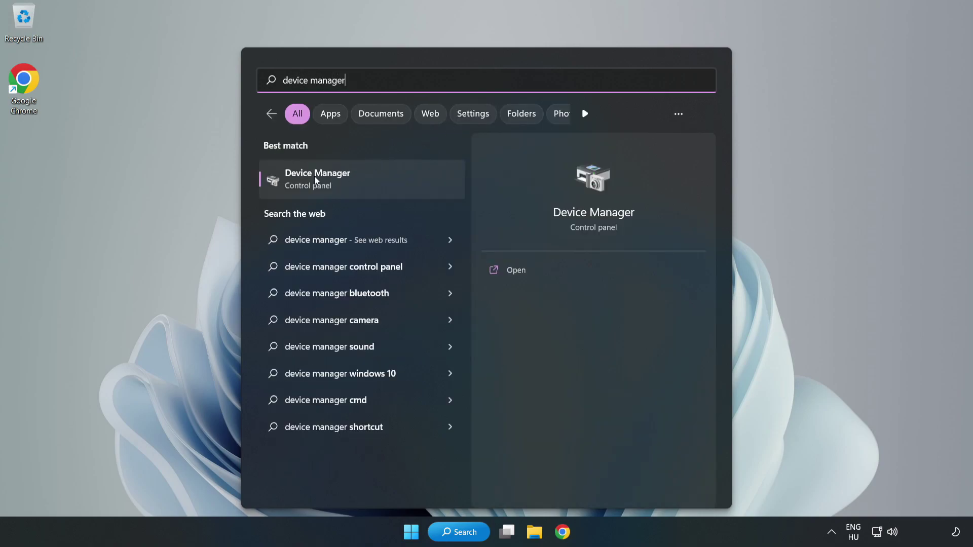
{"action": "left_click", "coordinate": [354, 184]}
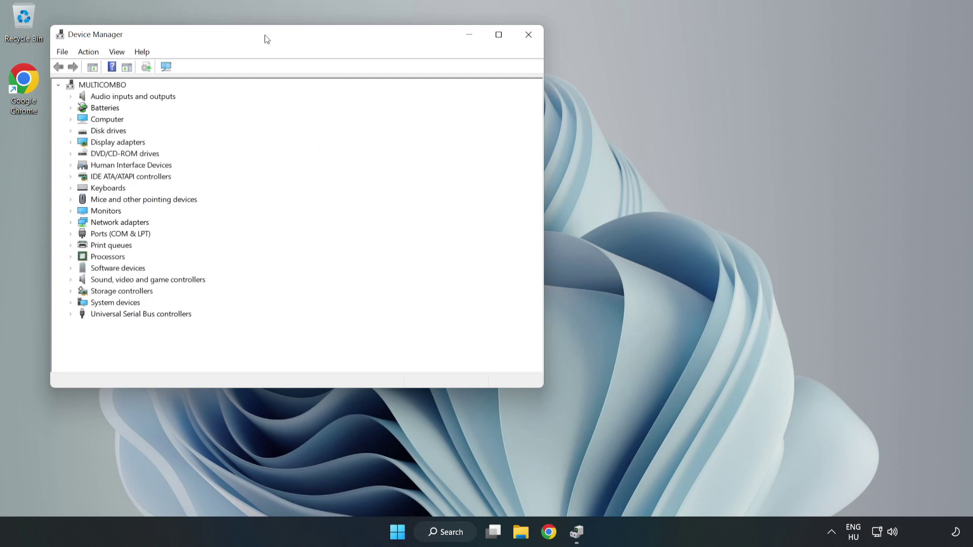
Center Device Manager, expand Display adapters, and bring up VMware SVGA 3D's context menu.
{"action": "left_click_drag", "start_coordinate": [265, 36], "coordinate": [447, 99]}
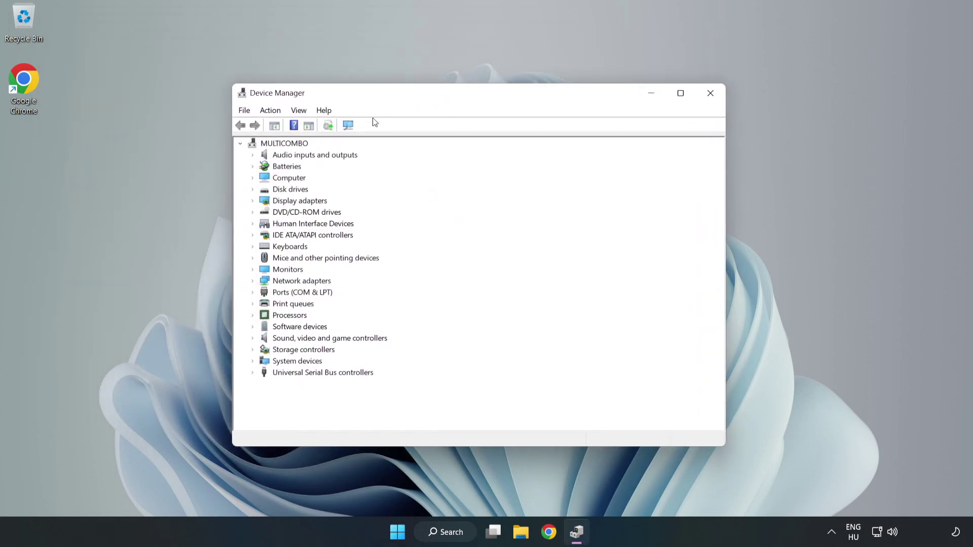
{"action": "left_click", "coordinate": [304, 200]}
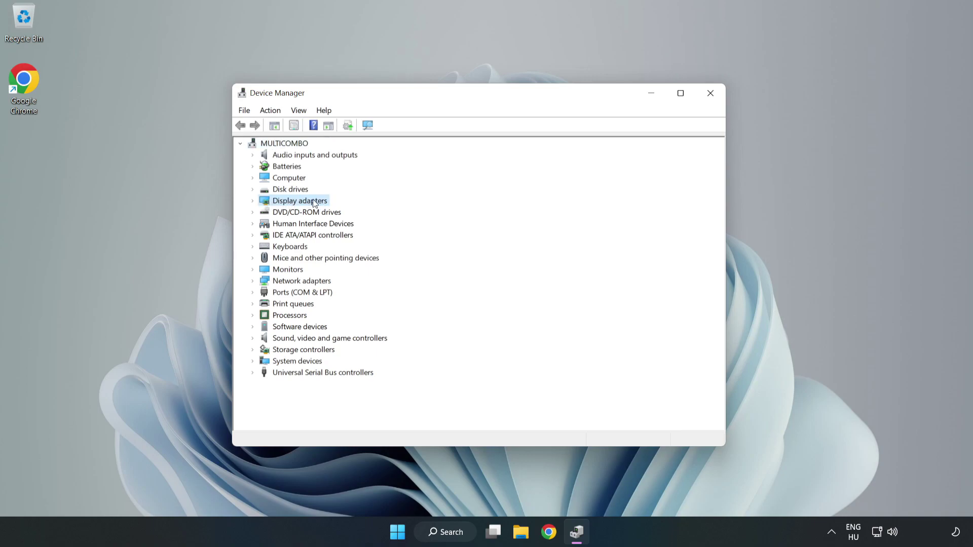
{"action": "left_click", "coordinate": [253, 201]}
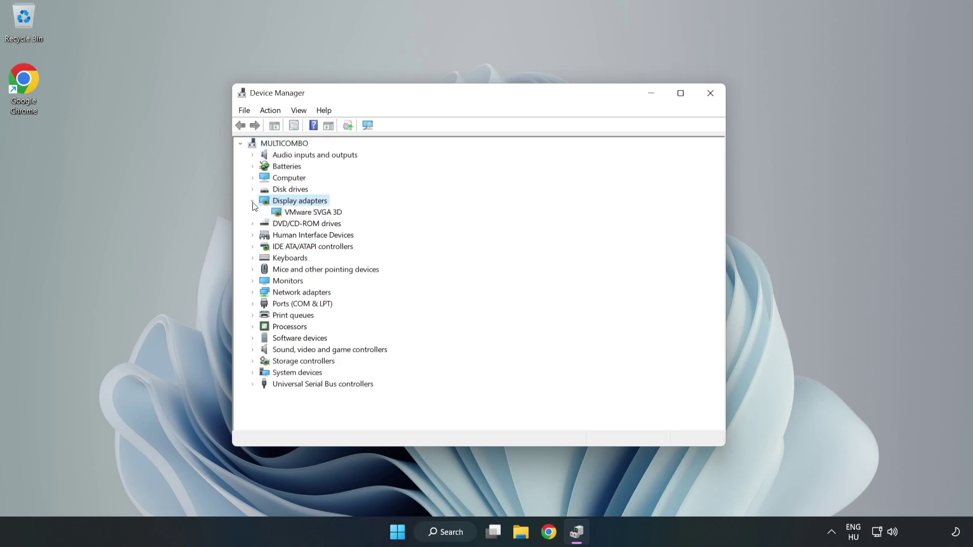
{"action": "left_click", "coordinate": [316, 212]}
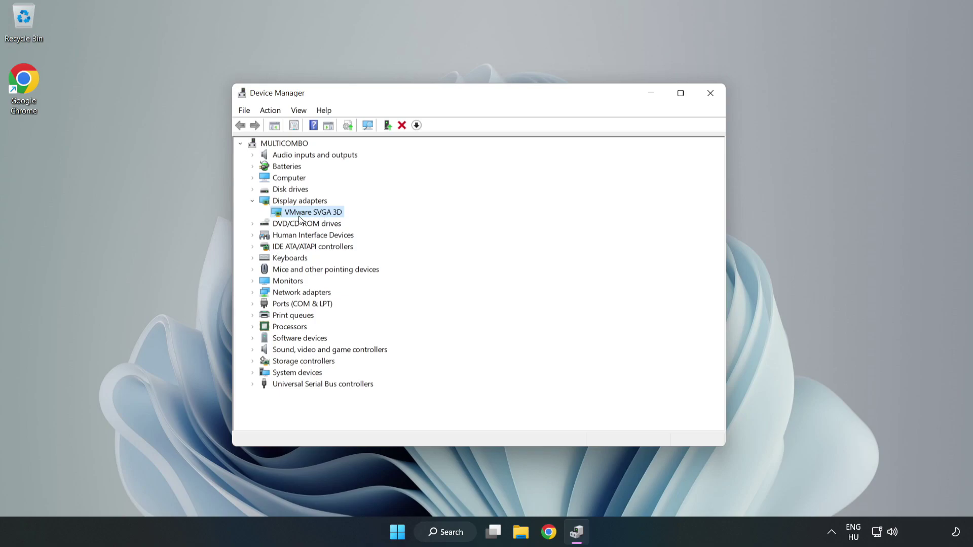
{"action": "right_click", "coordinate": [310, 214]}
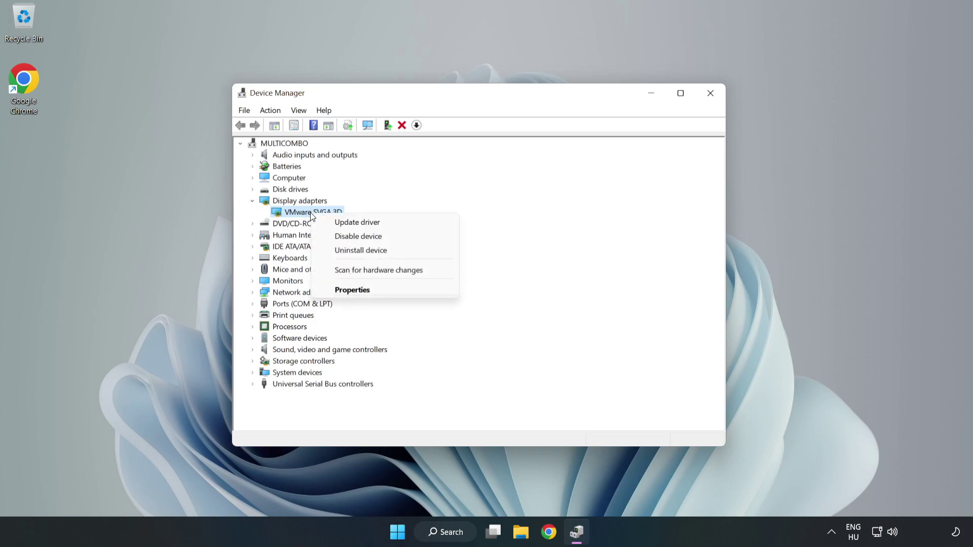
Search automatically for a VMware SVGA 3D driver; the best one is already installed.
{"action": "left_click", "coordinate": [366, 225]}
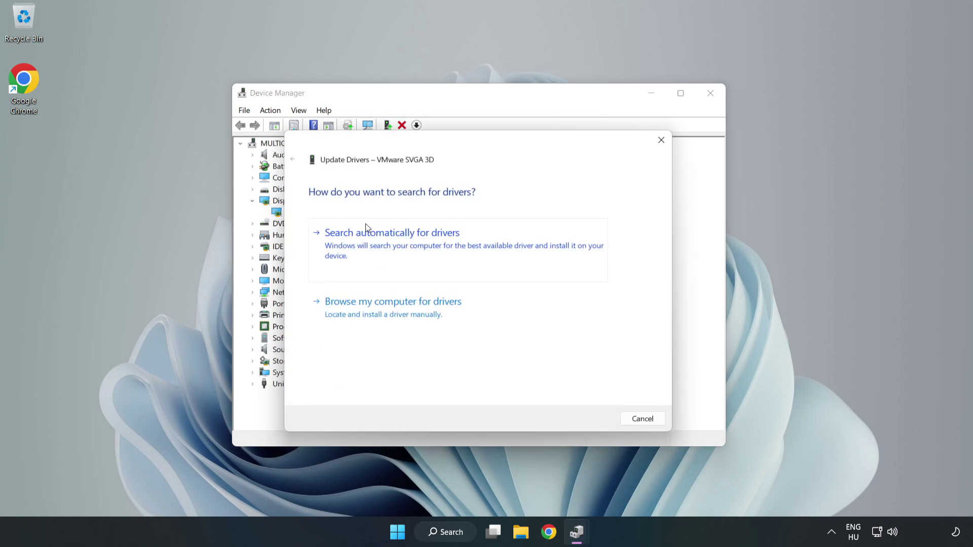
{"action": "left_click_drag", "start_coordinate": [395, 143], "coordinate": [404, 125]}
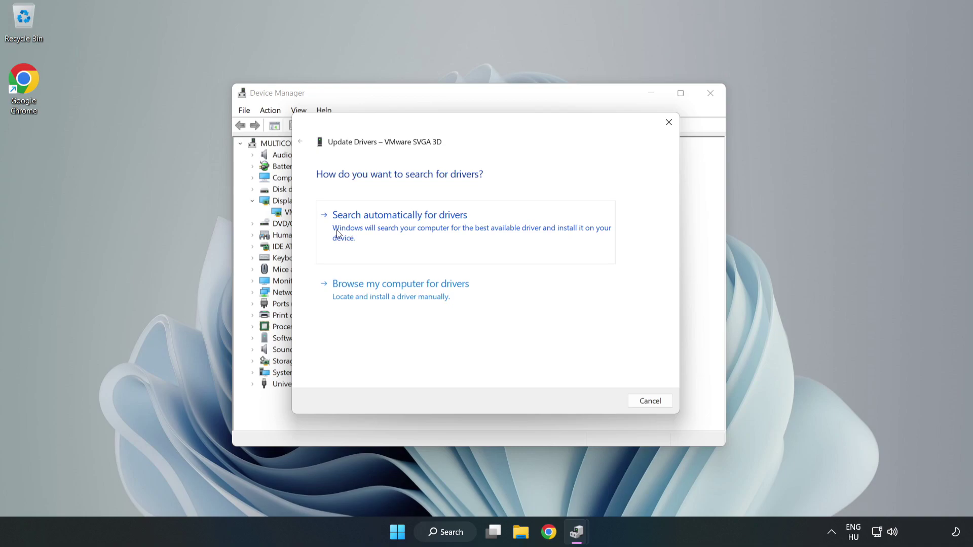
{"action": "left_click", "coordinate": [400, 233]}
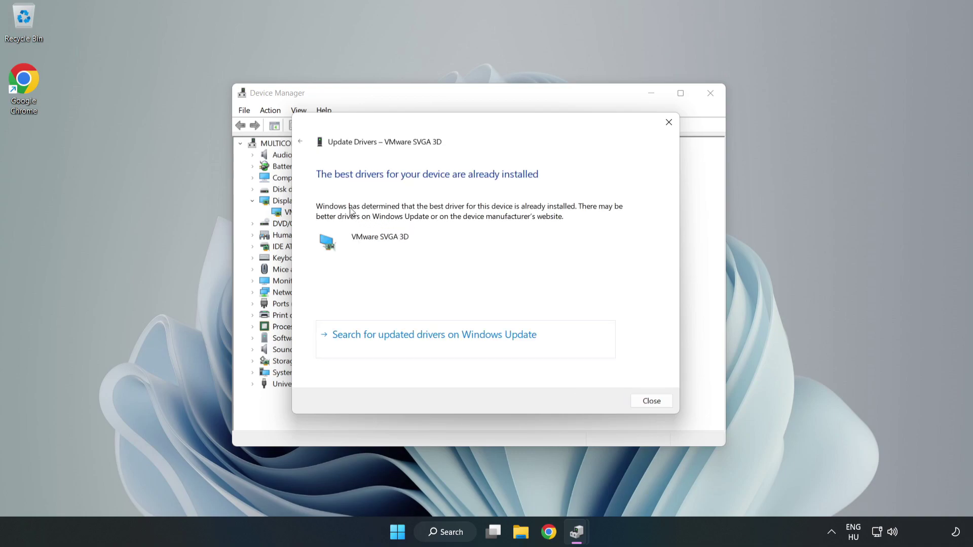
{"action": "left_click", "coordinate": [656, 404]}
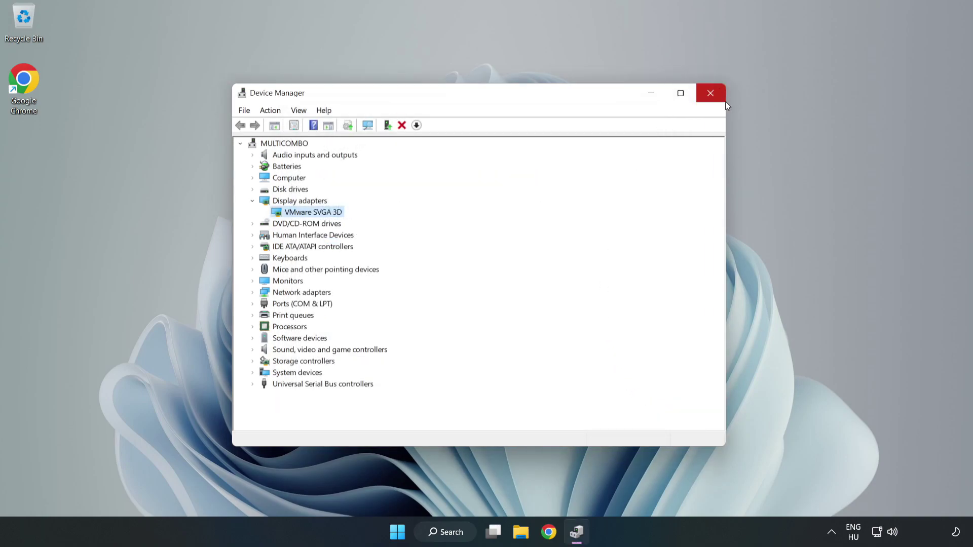
Close Device Manager, then search 'game mode' and open Game Mode settings.
{"action": "left_click", "coordinate": [711, 94]}
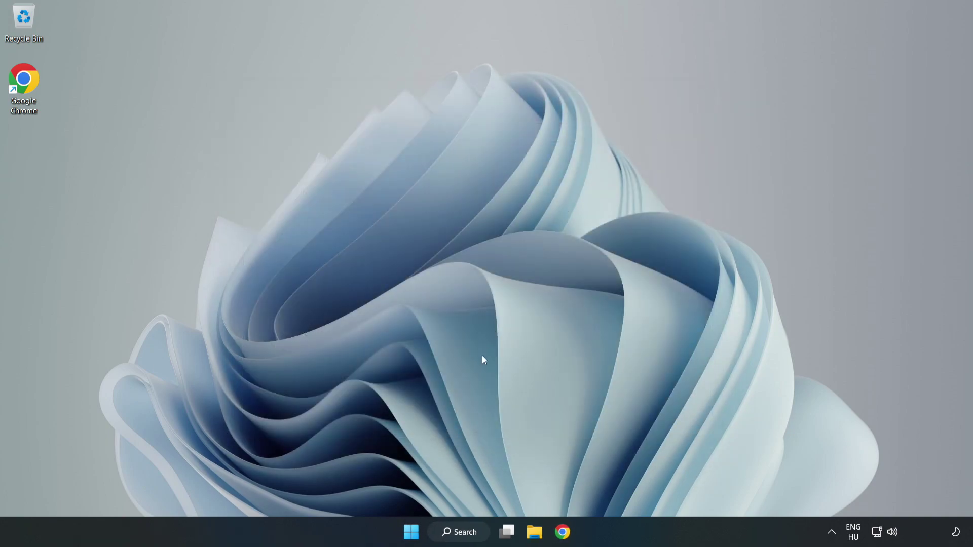
{"action": "left_click", "coordinate": [470, 536]}
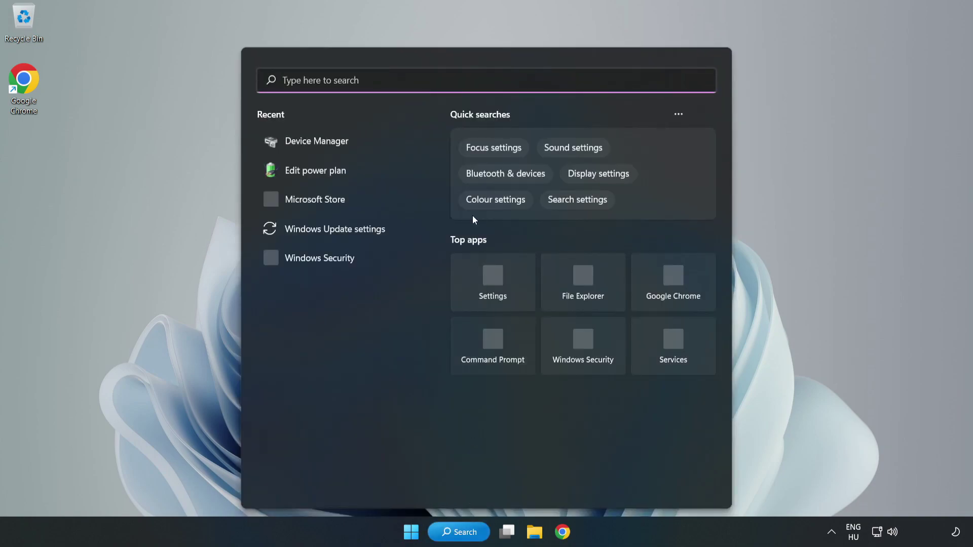
{"action": "type", "text": "game mode"}
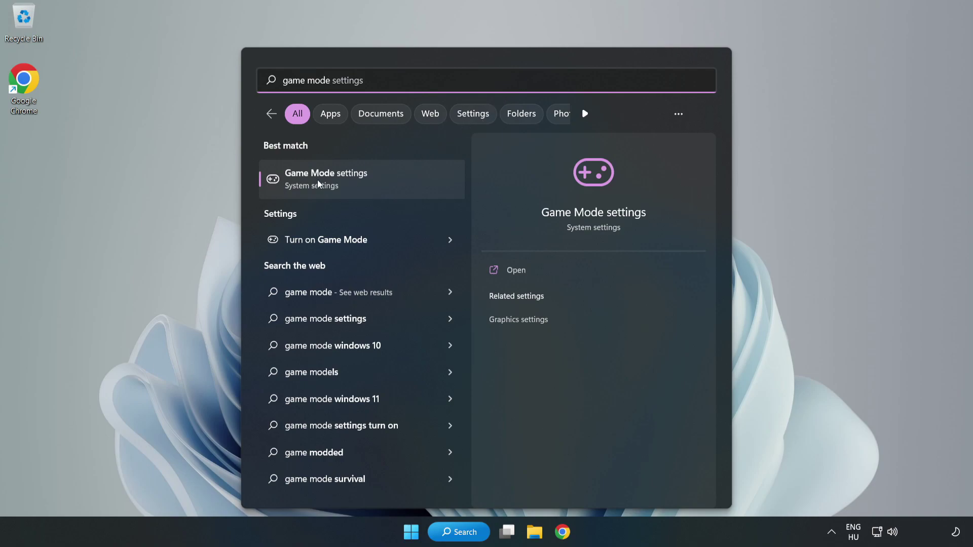
{"action": "left_click", "coordinate": [348, 182]}
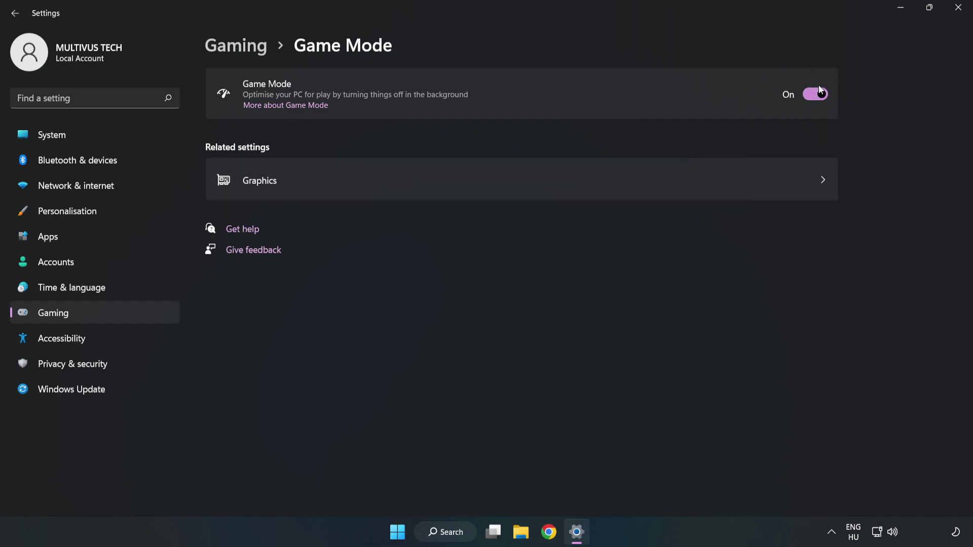
Turn off Xbox Game Bar's controller-button shortcut under Gaming, then close Settings.
{"action": "left_click", "coordinate": [247, 51]}
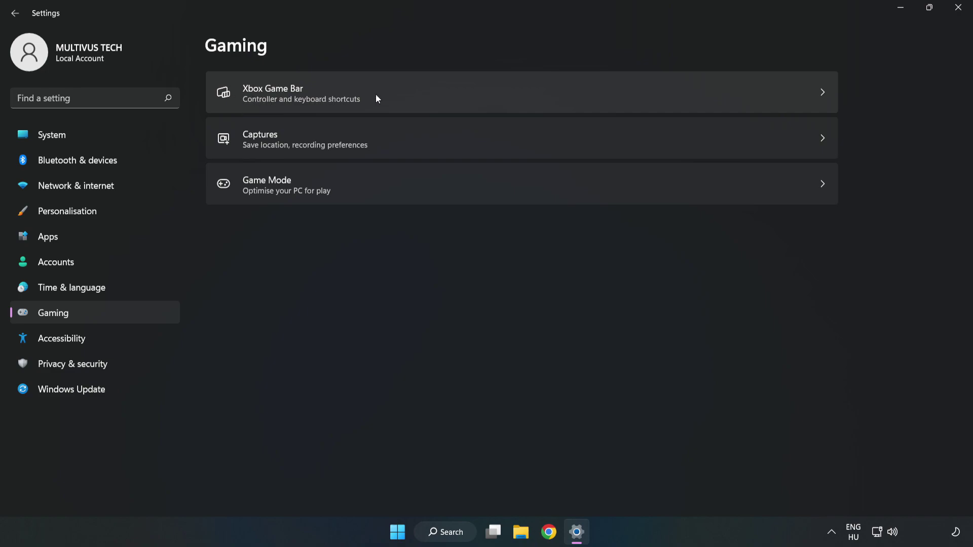
{"action": "left_click", "coordinate": [413, 92]}
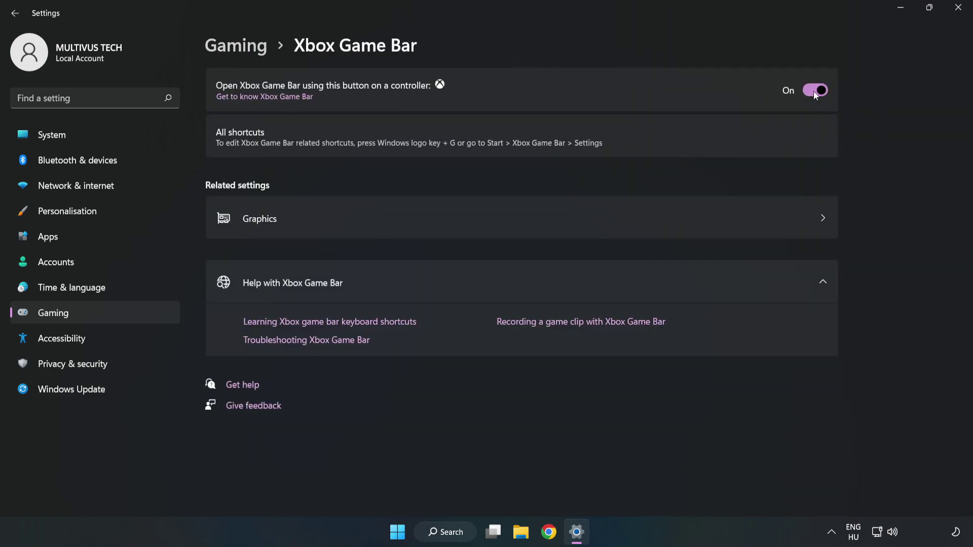
{"action": "left_click", "coordinate": [815, 92]}
{"action": "left_click", "coordinate": [958, 14]}
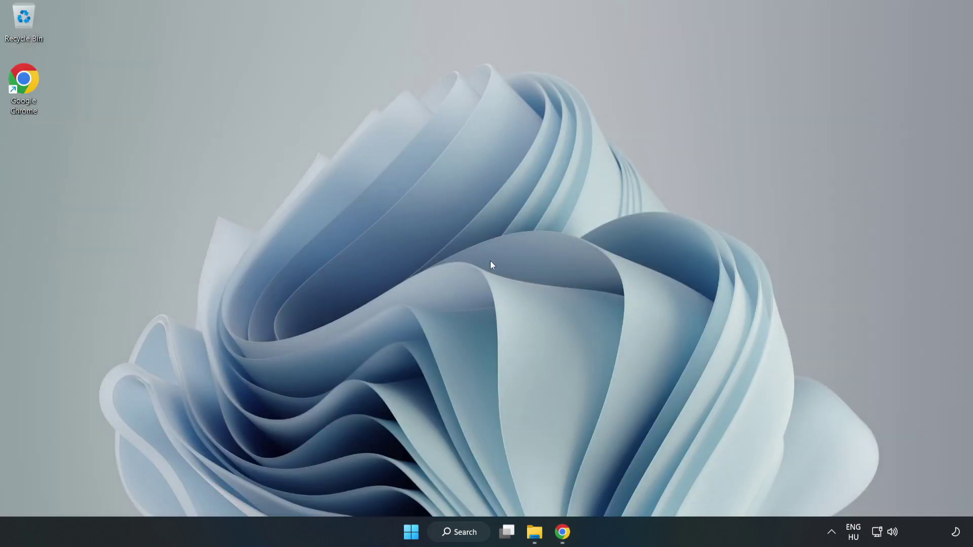
Launch Task Manager from the Start button's Win+X menu.
{"action": "right_click", "coordinate": [413, 537]}
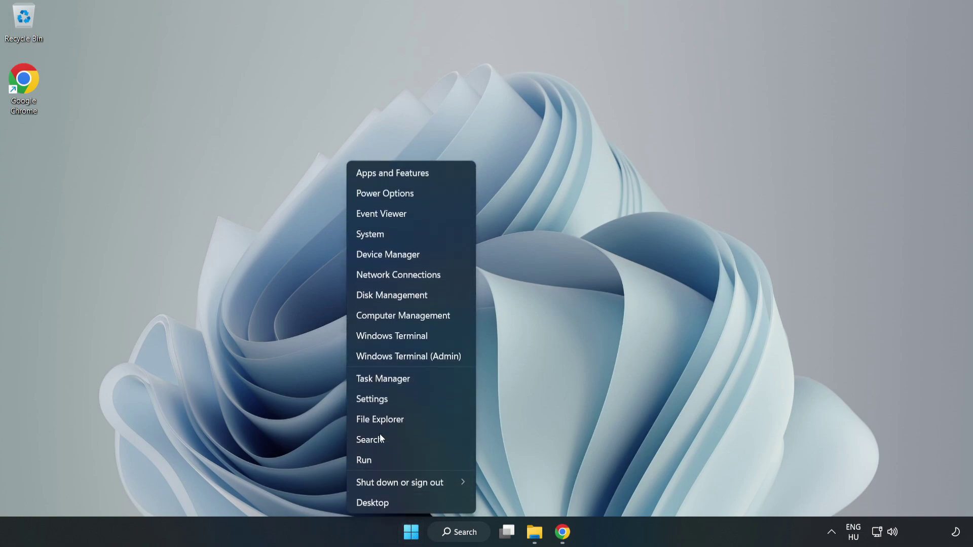
{"action": "left_click", "coordinate": [426, 383]}
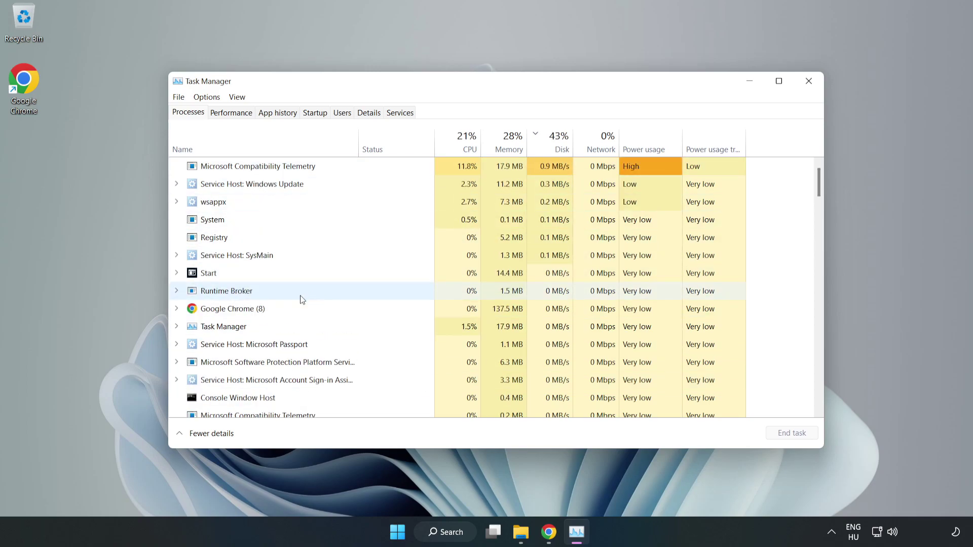
End the Google Chrome process.
{"action": "left_click", "coordinate": [263, 311]}
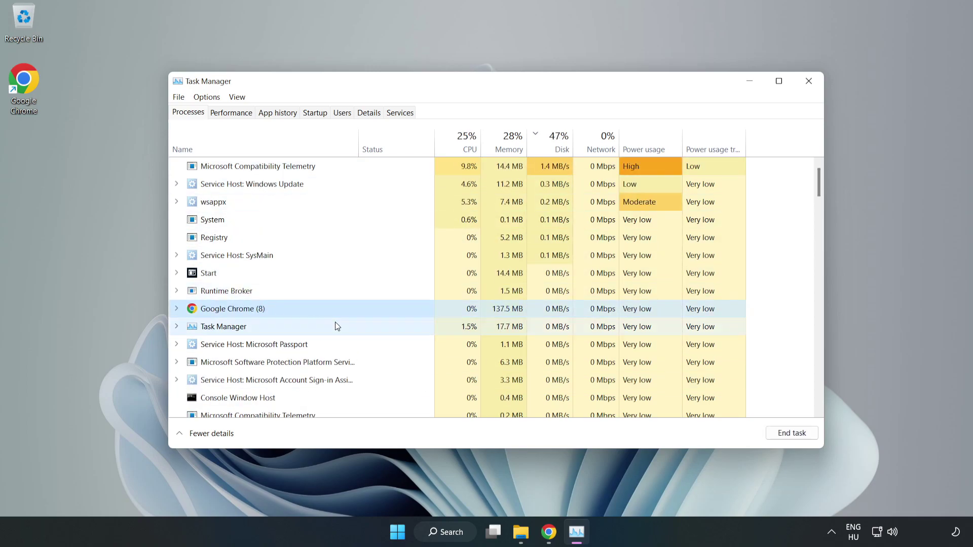
{"action": "left_click", "coordinate": [790, 433]}
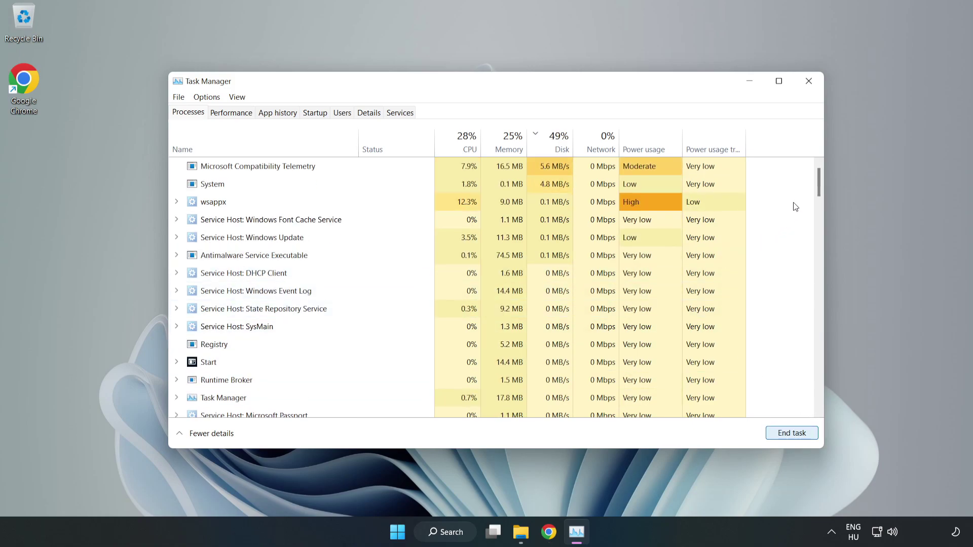
{"action": "mouse_move", "coordinate": [821, 184]}
{"action": "left_mouse_down"}
{"action": "mouse_move", "coordinate": [820, 347]}
{"action": "mouse_move", "coordinate": [804, 189]}
{"action": "mouse_move", "coordinate": [785, 170]}
{"action": "left_mouse_up"}
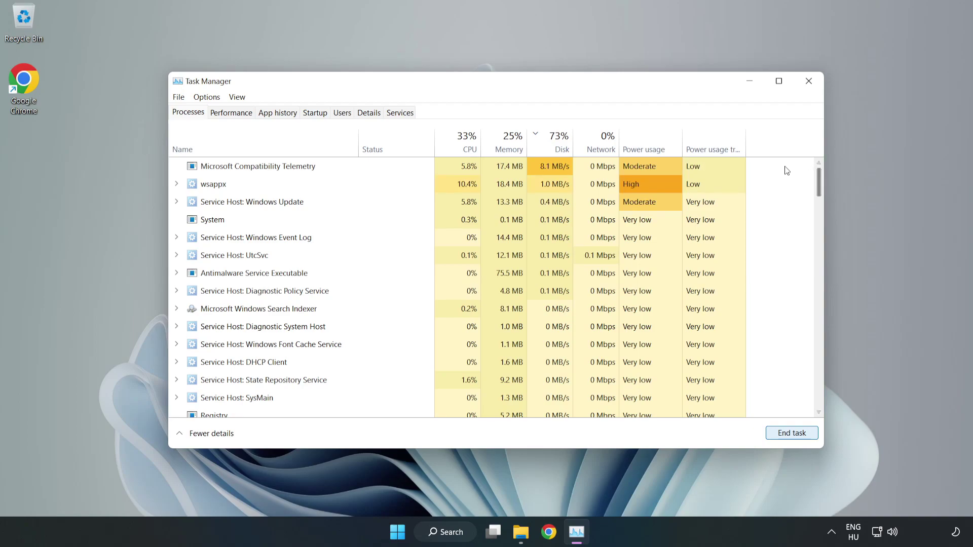
{"action": "left_click", "coordinate": [320, 114]}
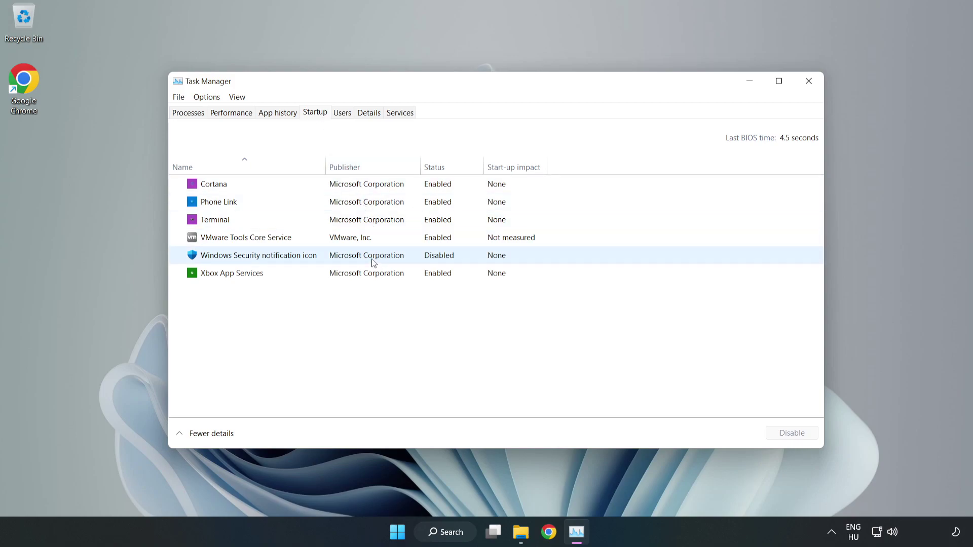
Disable Cortana, Phone Link, Terminal and Xbox App Services at startup, then close Task Manager.
{"action": "left_click", "coordinate": [365, 185]}
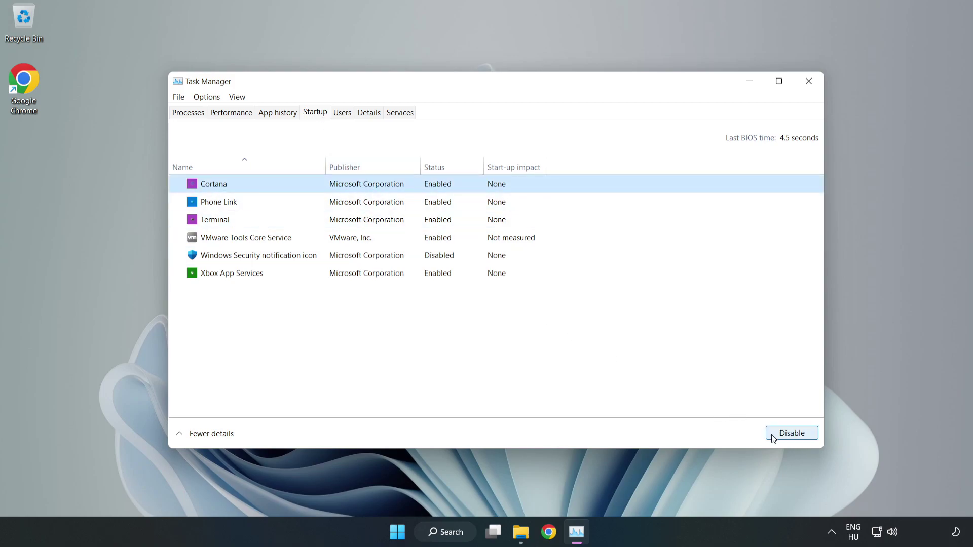
{"action": "left_click", "coordinate": [791, 434]}
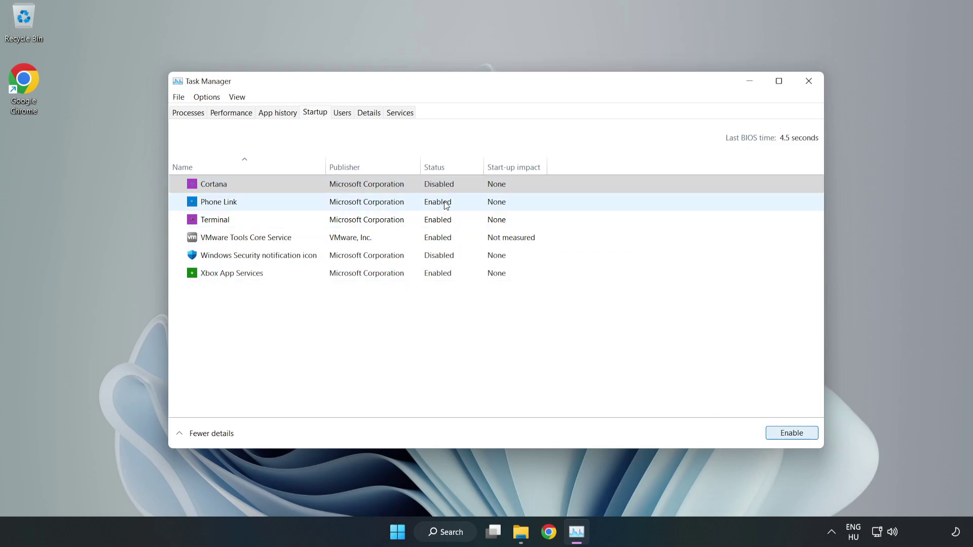
{"action": "left_click", "coordinate": [448, 207]}
{"action": "left_click", "coordinate": [789, 433]}
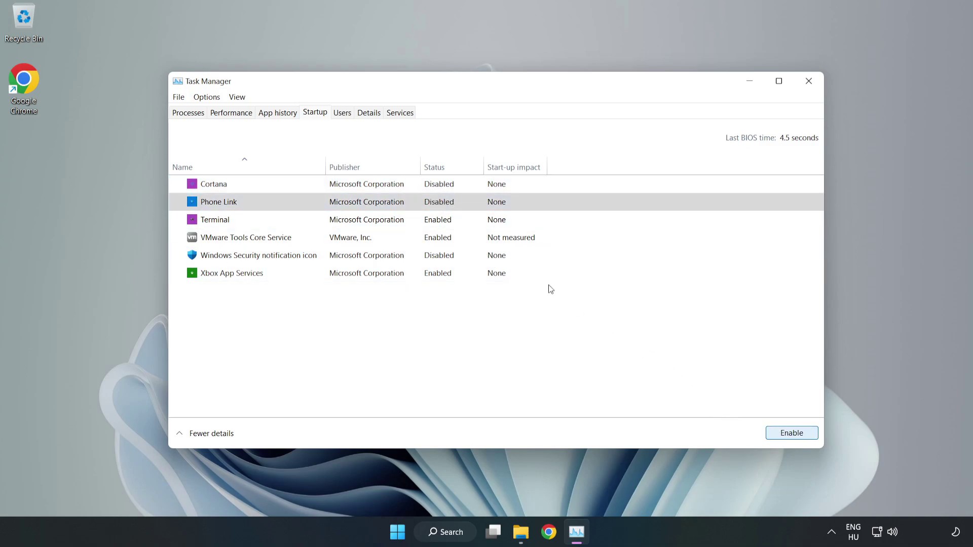
{"action": "left_click", "coordinate": [447, 221]}
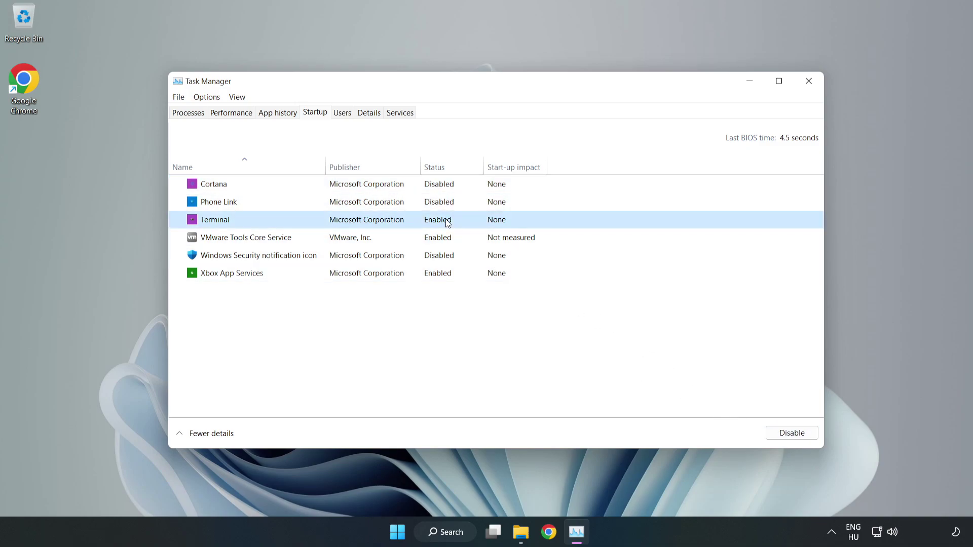
{"action": "left_click", "coordinate": [796, 435]}
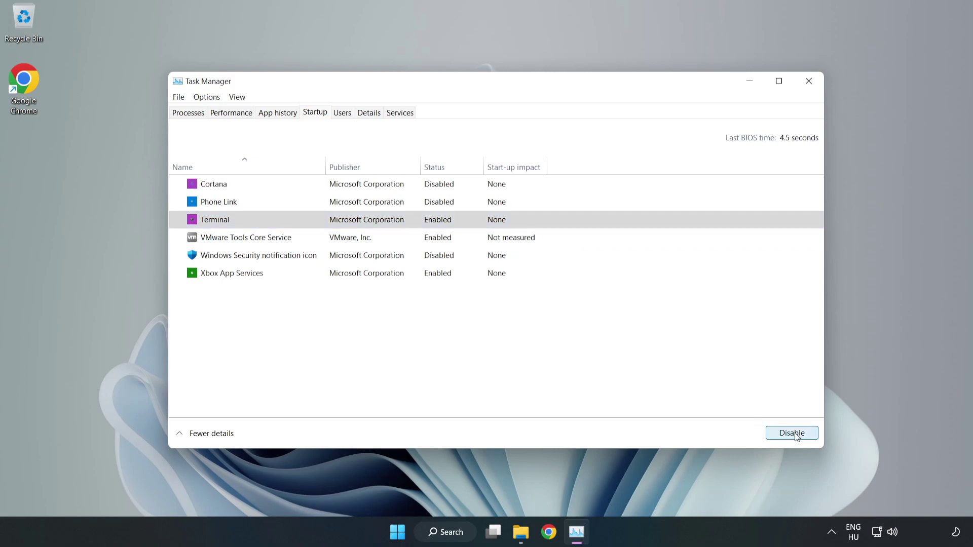
{"action": "left_click", "coordinate": [335, 274]}
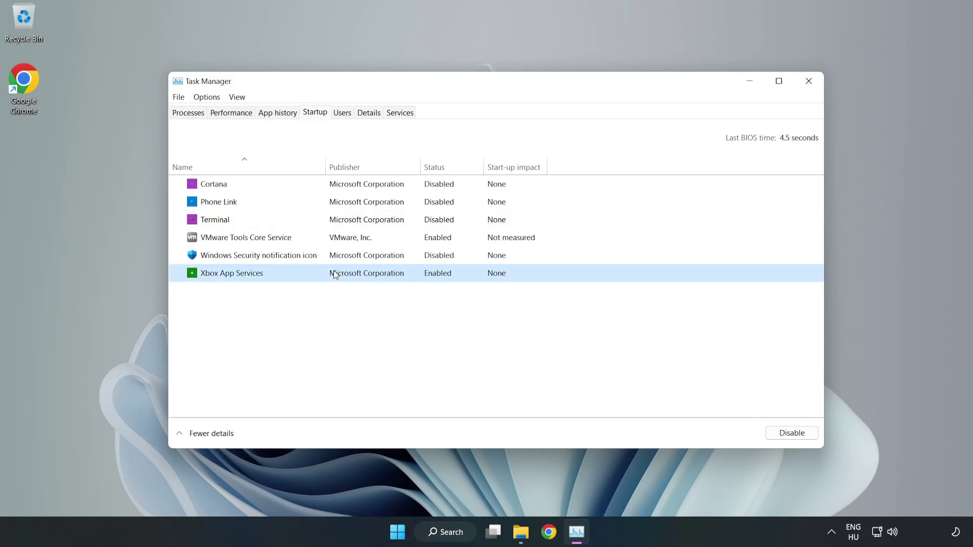
{"action": "left_click", "coordinate": [772, 438]}
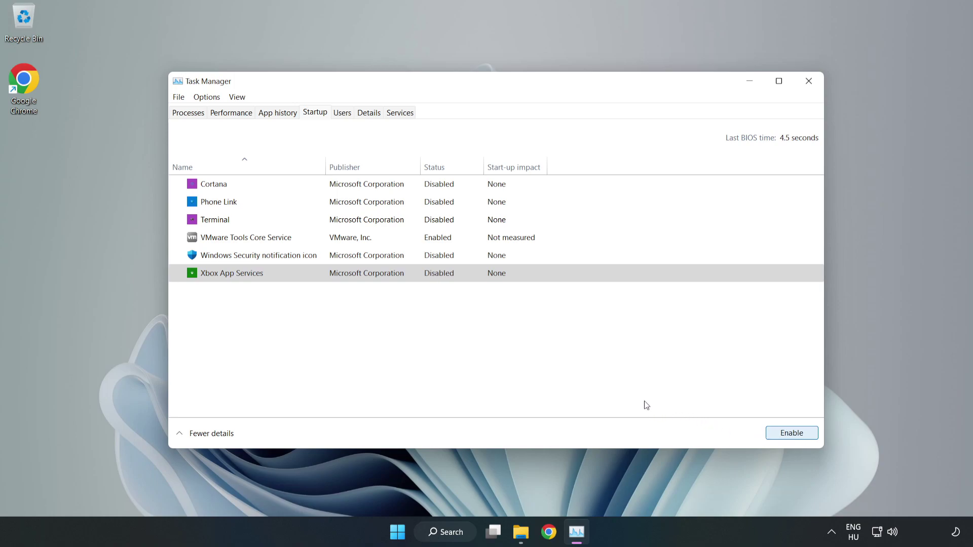
{"action": "left_click", "coordinate": [808, 86]}
{"action": "left_click", "coordinate": [808, 83]}
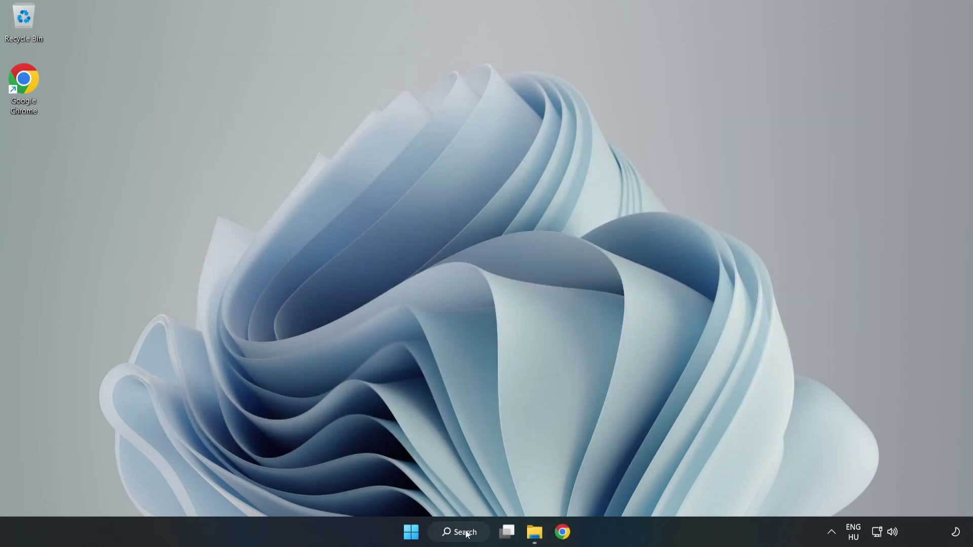
Search 'update', open Windows Update, check for updates, then close Settings.
{"action": "left_click", "coordinate": [466, 533]}
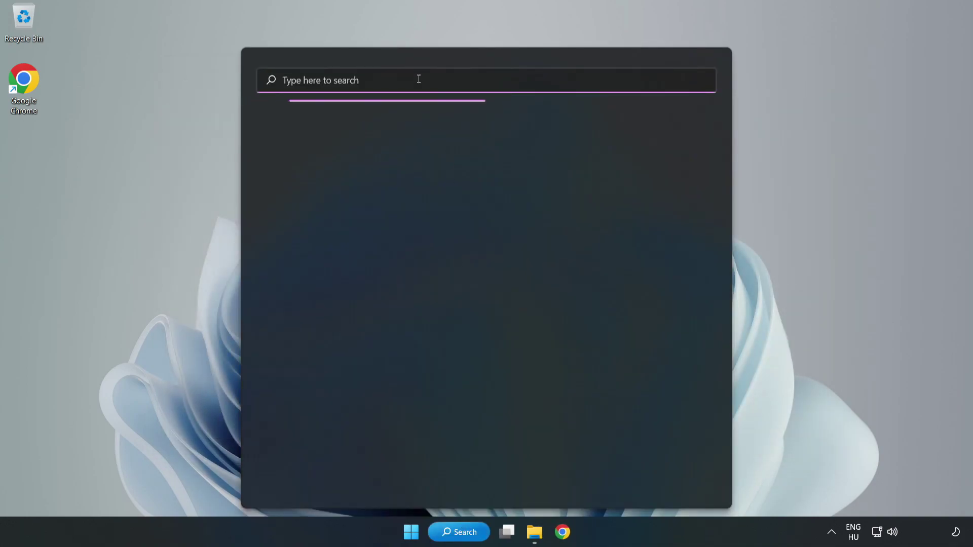
{"action": "type", "text": "update"}
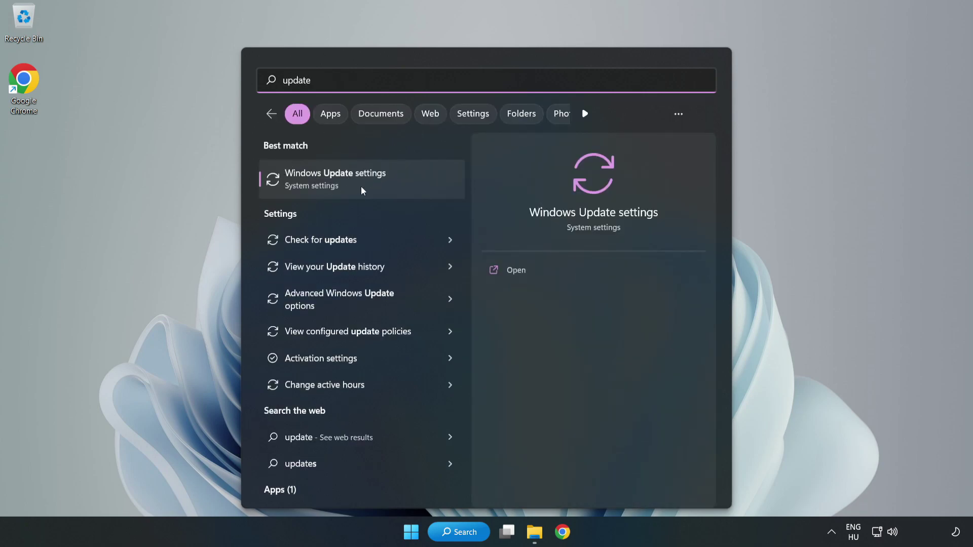
{"action": "left_click", "coordinate": [397, 190]}
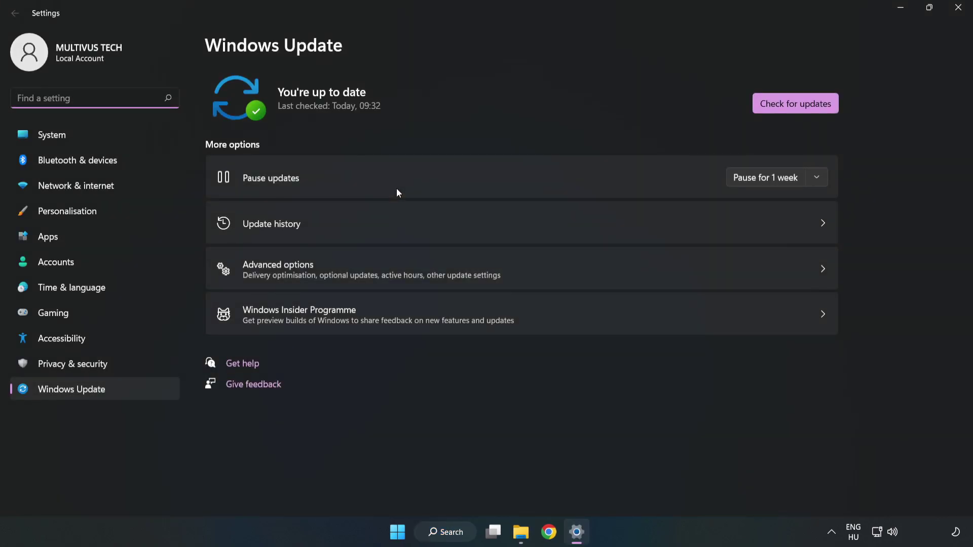
{"action": "left_click", "coordinate": [782, 107]}
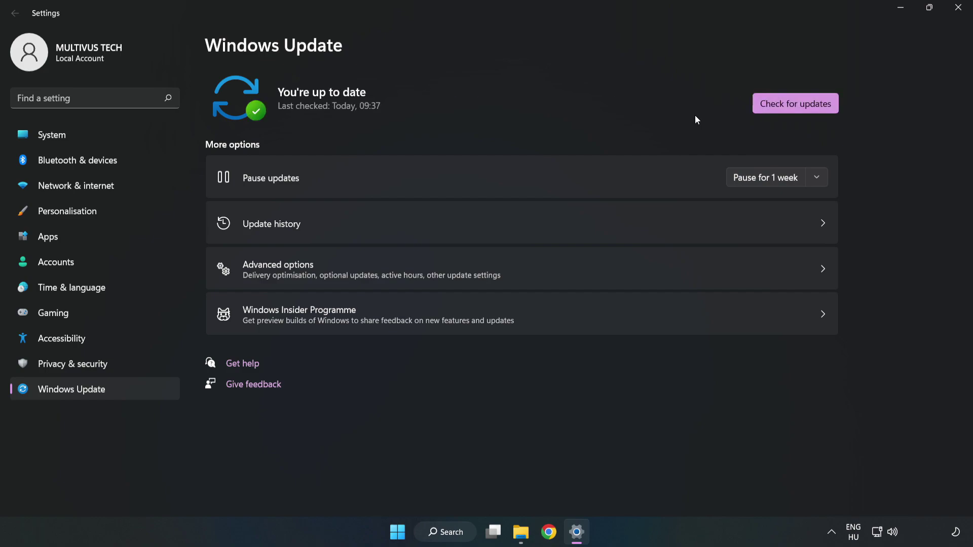
{"action": "left_click", "coordinate": [957, 7]}
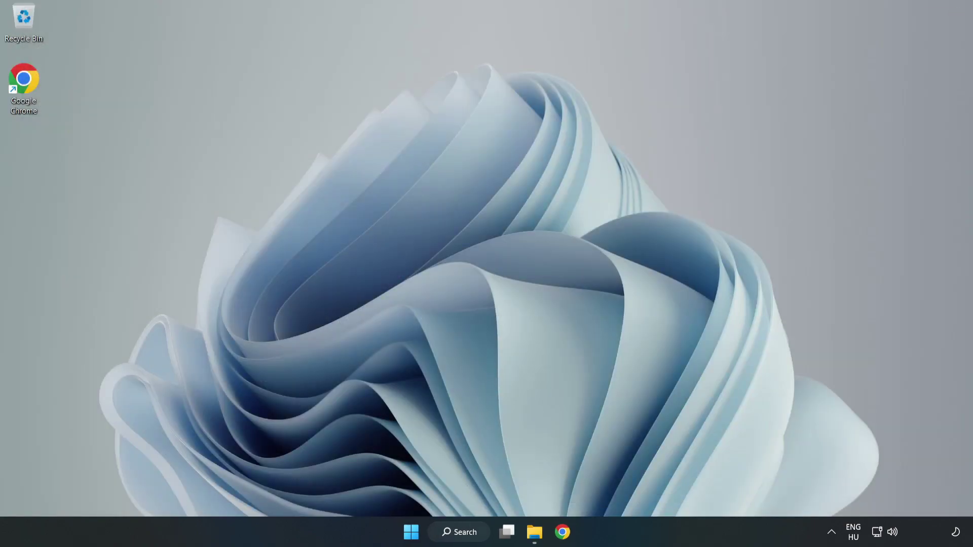
Search for 'regedit' and launch Registry Editor from the results.
{"action": "left_click", "coordinate": [476, 535]}
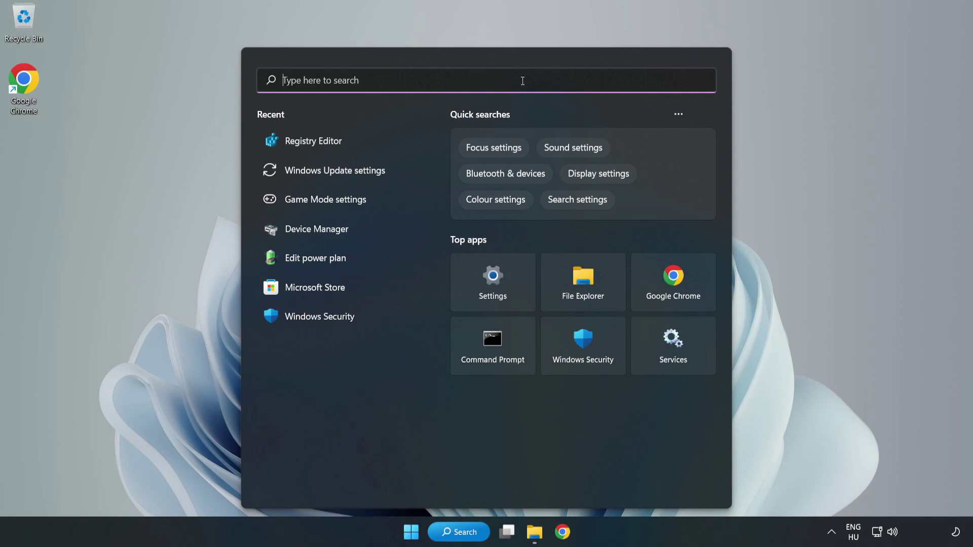
{"action": "type", "text": "regedit"}
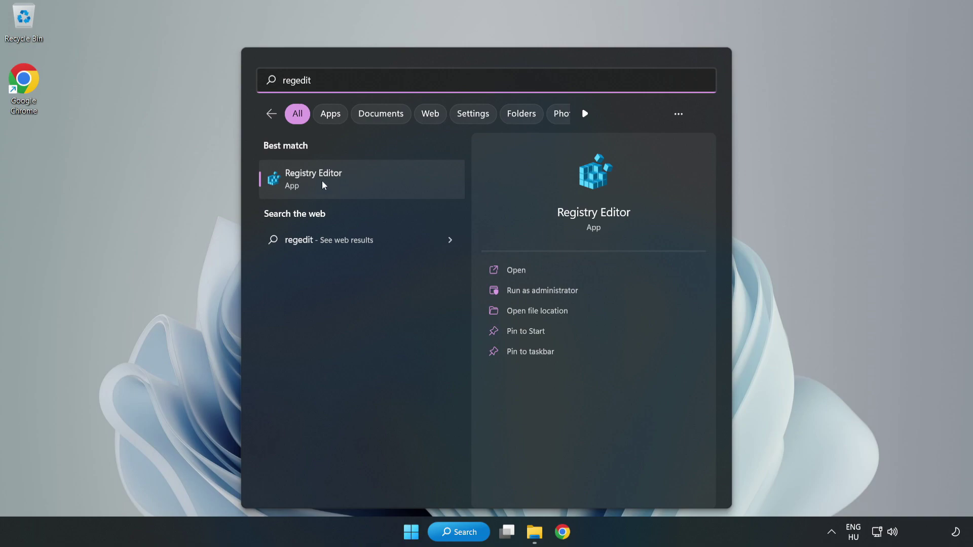
{"action": "left_click", "coordinate": [371, 181]}
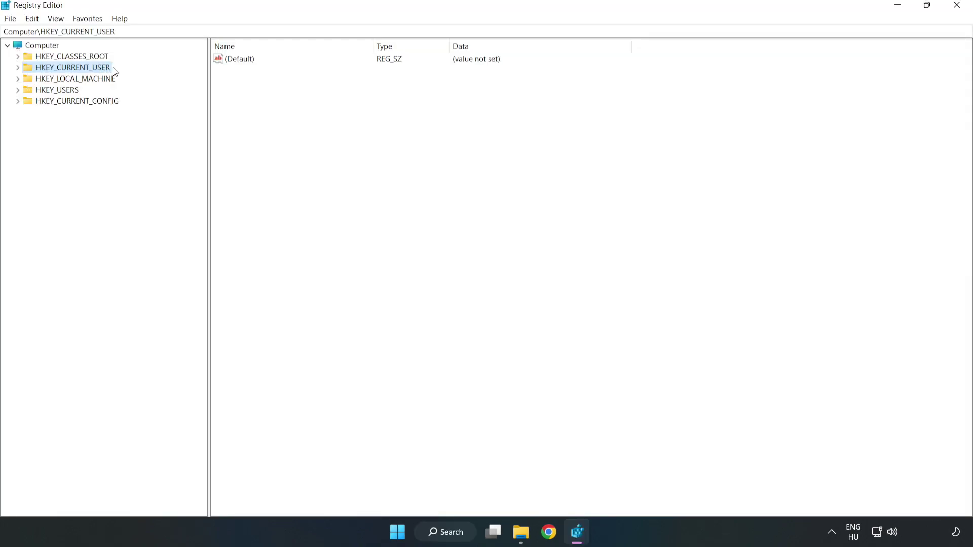
Change GameDVR_Enabled in HKEY_CURRENT_USER\System\GameConfigStore from 1 to 0, then collapse the branch.
{"action": "left_click", "coordinate": [18, 68]}
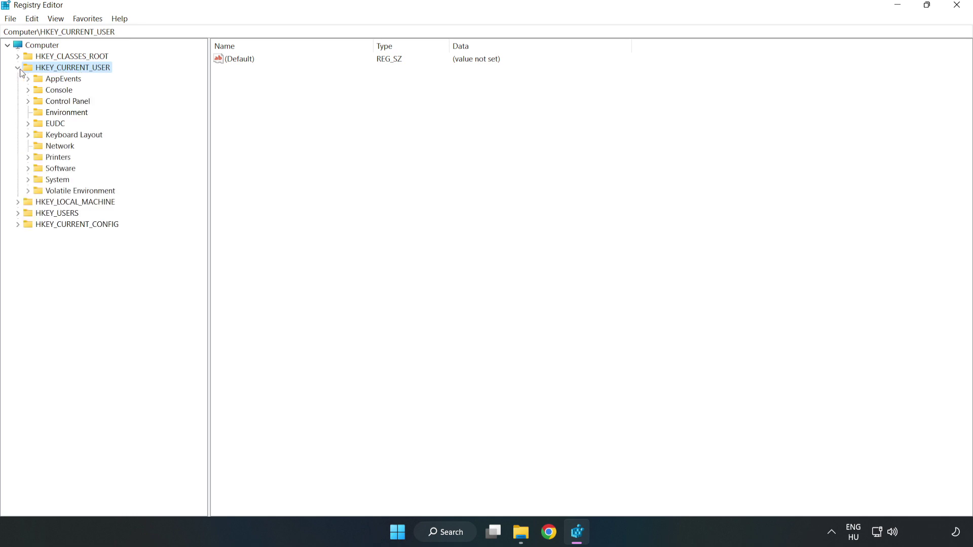
{"action": "left_click", "coordinate": [27, 179]}
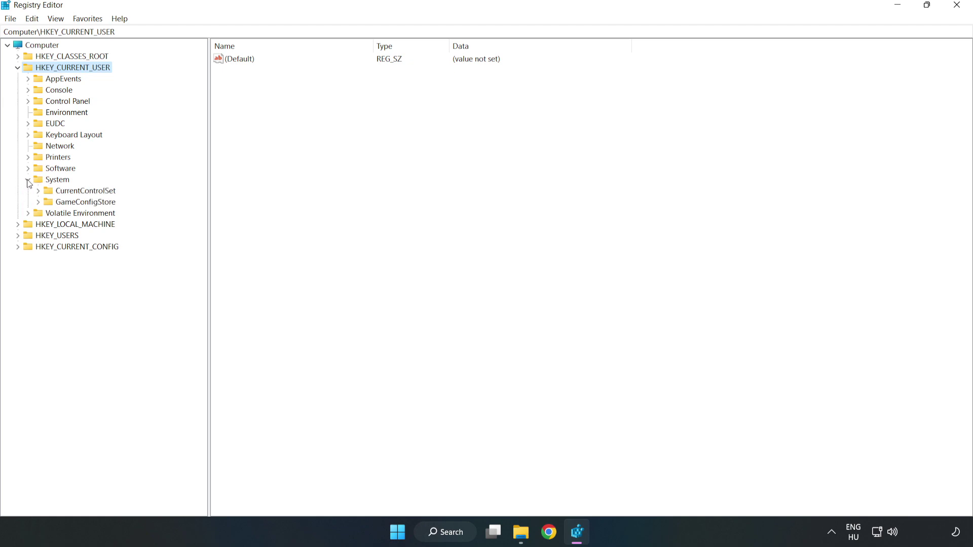
{"action": "left_click", "coordinate": [82, 205]}
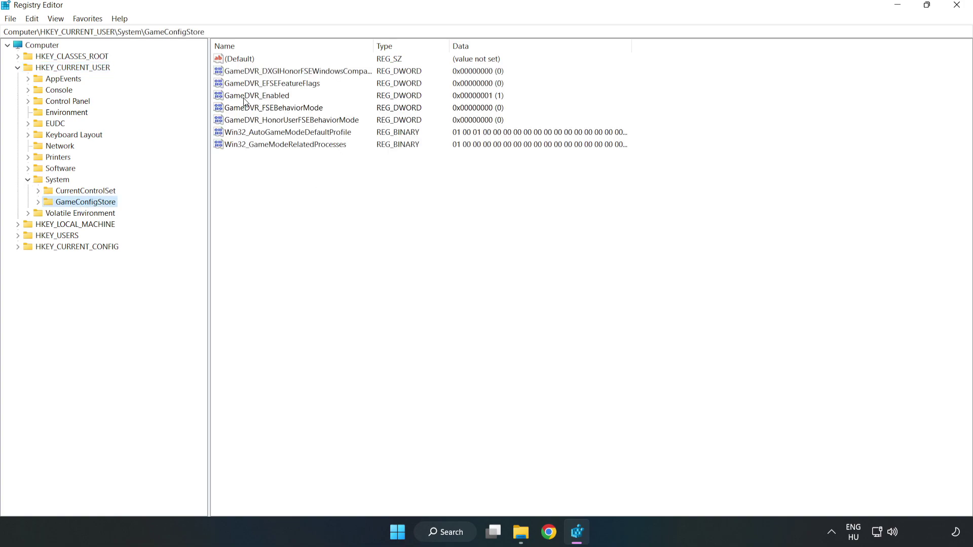
{"action": "left_click", "coordinate": [228, 96]}
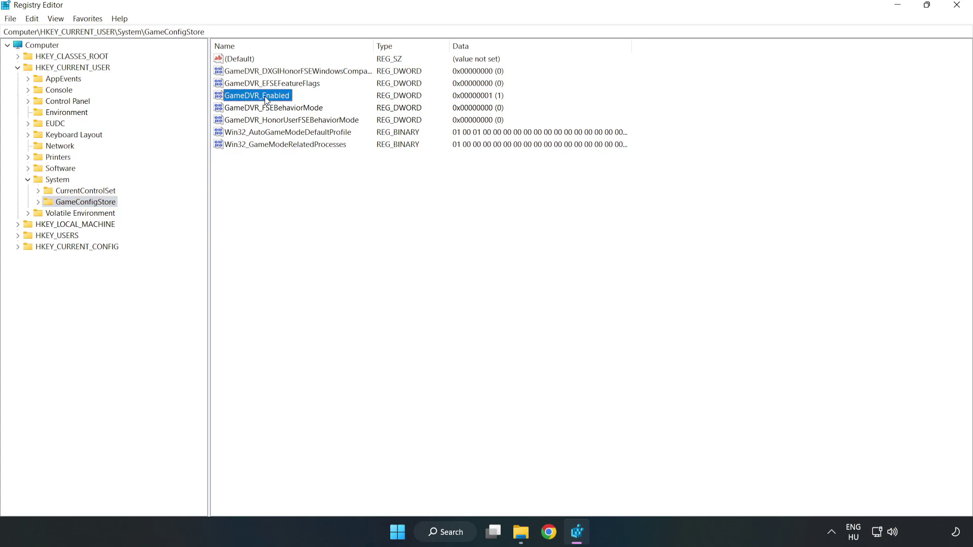
{"action": "right_click", "coordinate": [266, 100]}
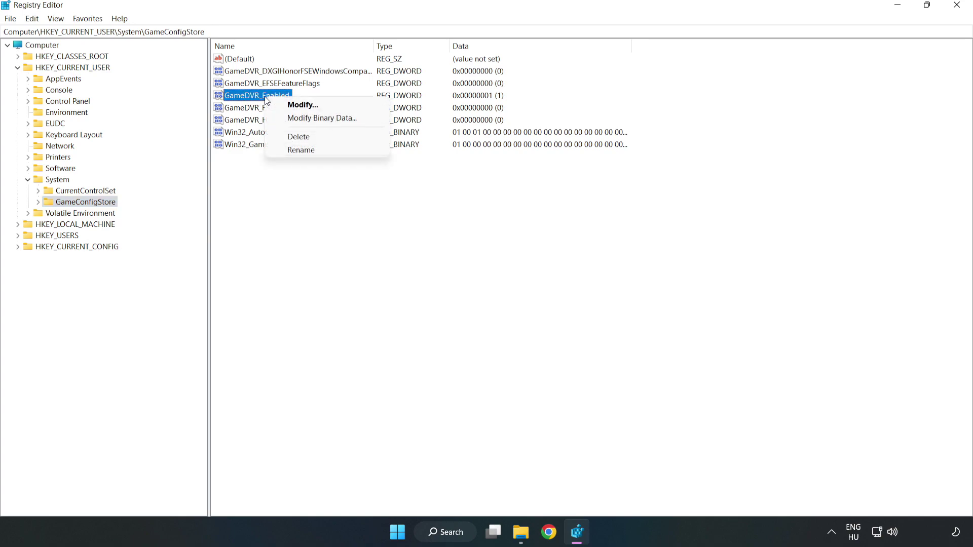
{"action": "left_click", "coordinate": [309, 106]}
{"action": "mouse_move", "coordinate": [195, 67]}
{"action": "left_mouse_down"}
{"action": "mouse_move", "coordinate": [343, 134]}
{"action": "mouse_move", "coordinate": [544, 205]}
{"action": "left_mouse_up"}
{"action": "left_click", "coordinate": [408, 264]}
{"action": "left_click_drag", "start_coordinate": [408, 264], "coordinate": [337, 253]}
{"action": "type", "text": "0"}
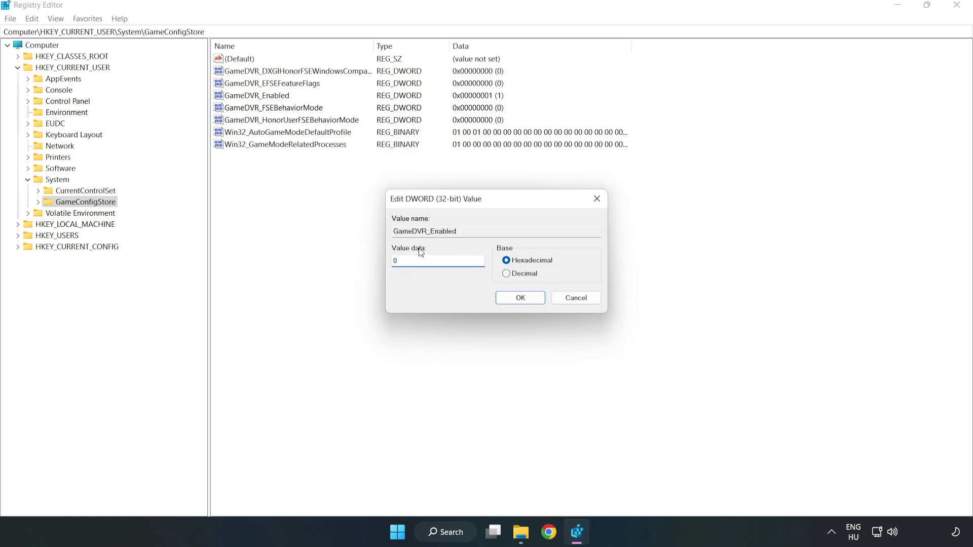
{"action": "left_click", "coordinate": [521, 298]}
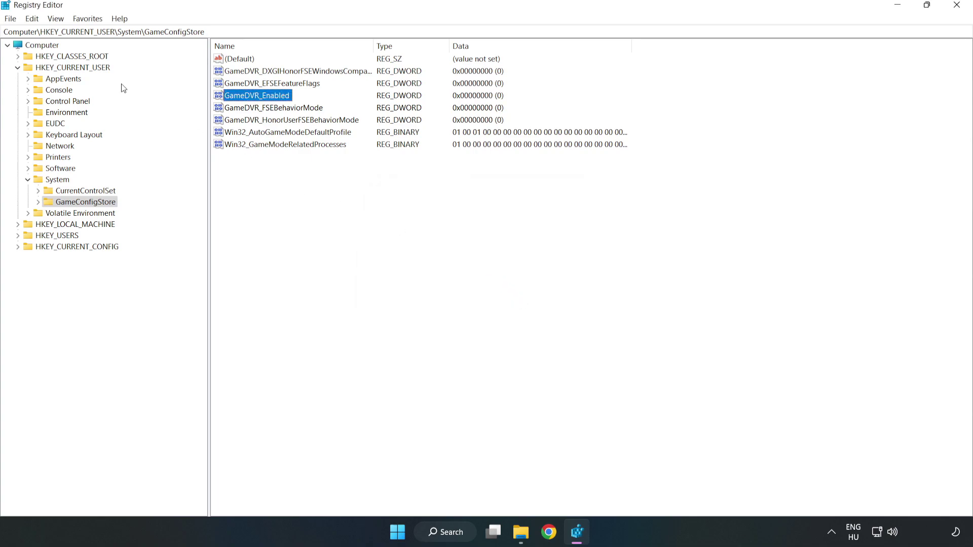
{"action": "left_click", "coordinate": [17, 68]}
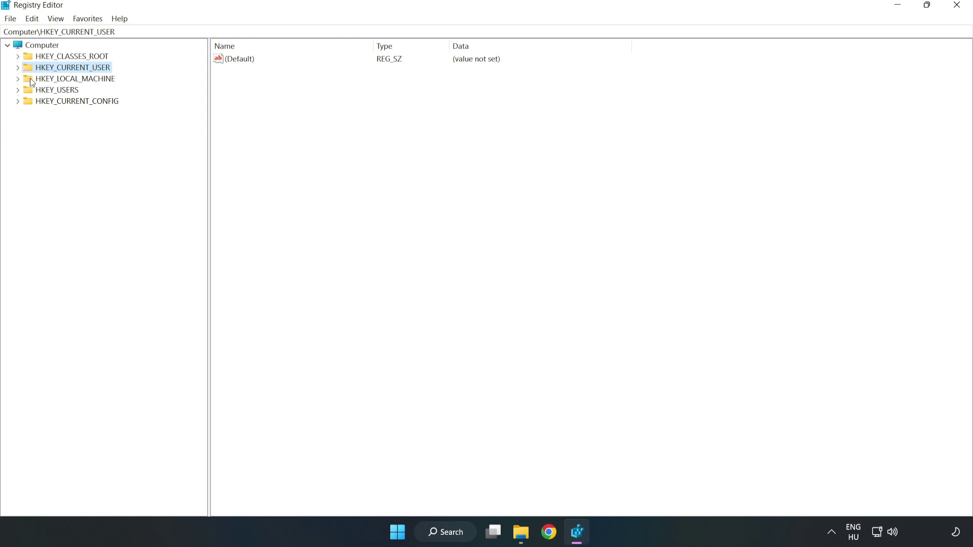
Expand HKEY_LOCAL_MACHINE\SOFTWARE\Microsoft\PolicyManager\default\ApplicationManagement down to AllowGameDVR.
{"action": "double_click", "coordinate": [22, 80]}
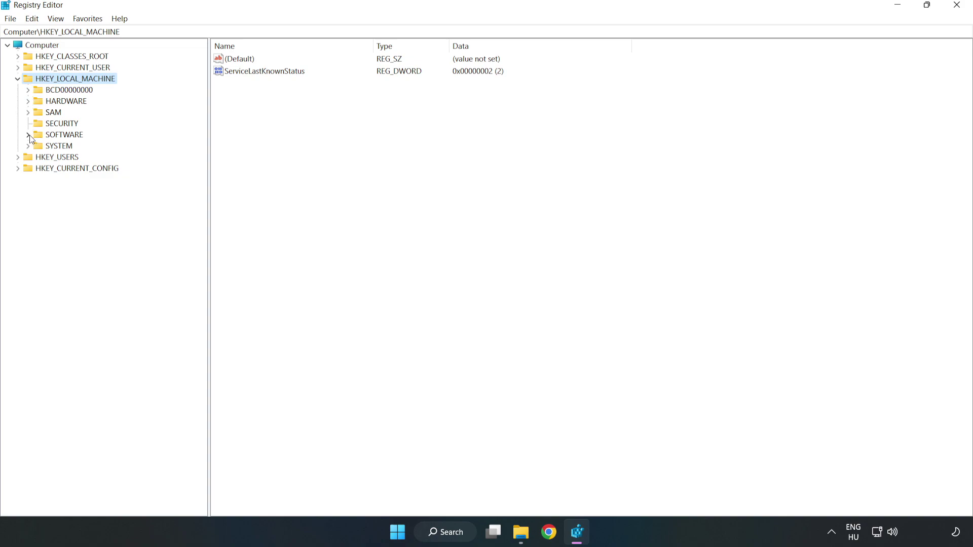
{"action": "left_click", "coordinate": [28, 134]}
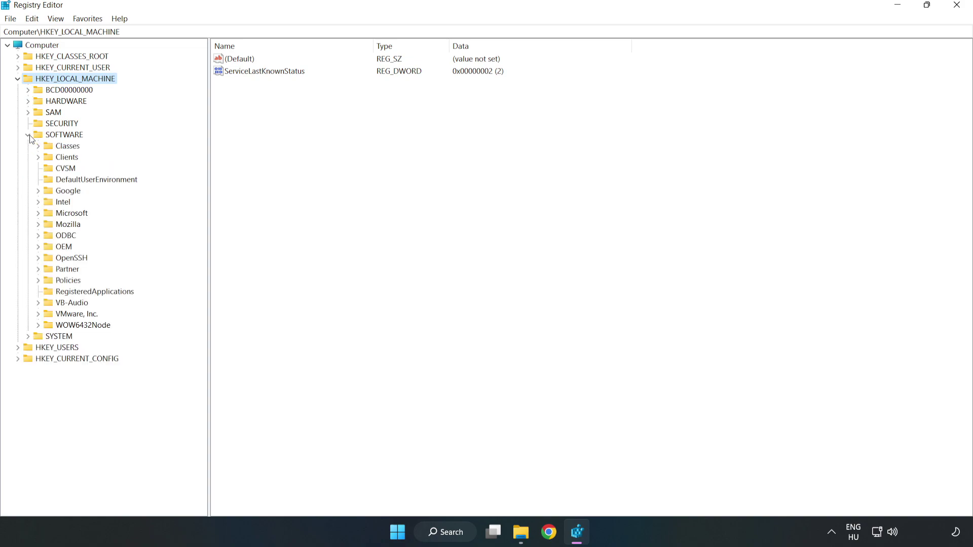
{"action": "left_click", "coordinate": [38, 214]}
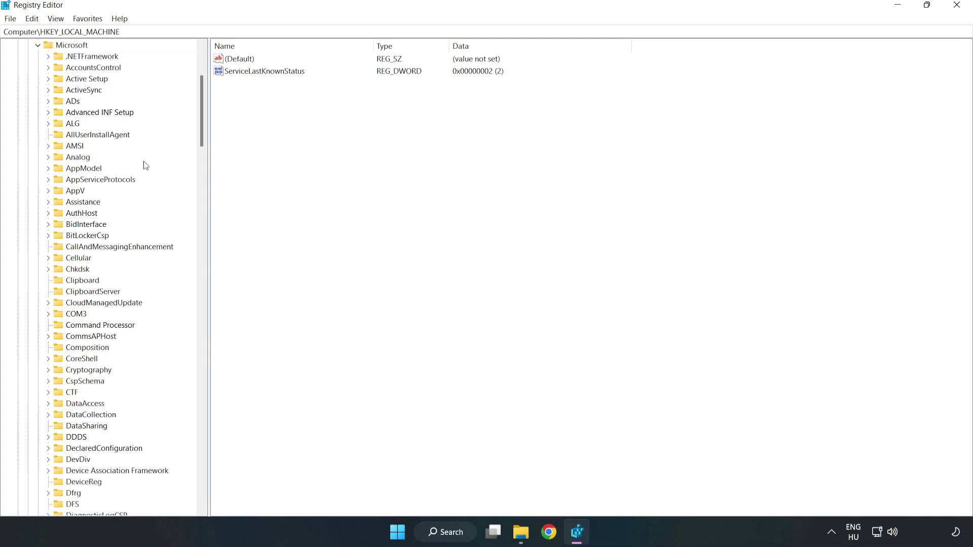
{"action": "left_click_drag", "start_coordinate": [200, 130], "coordinate": [222, 361]}
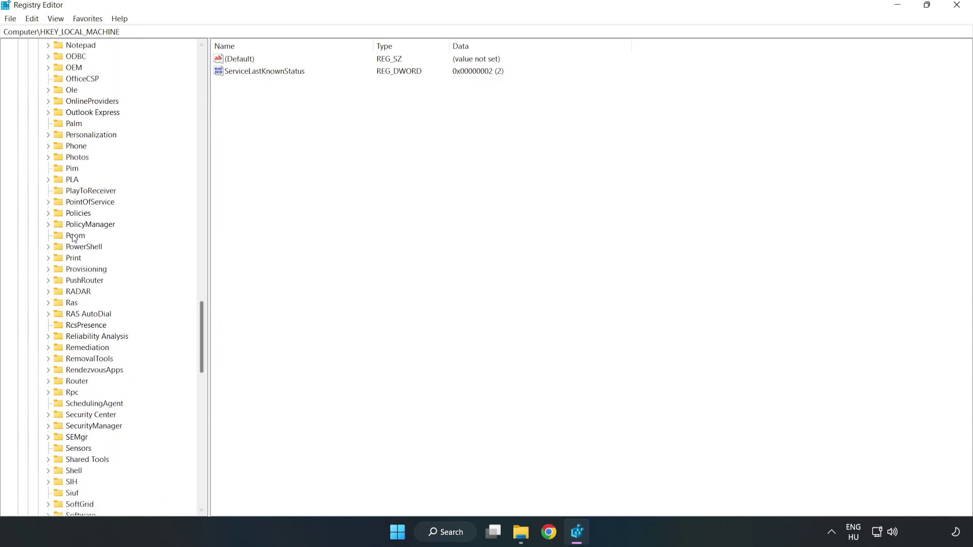
{"action": "left_click", "coordinate": [47, 223]}
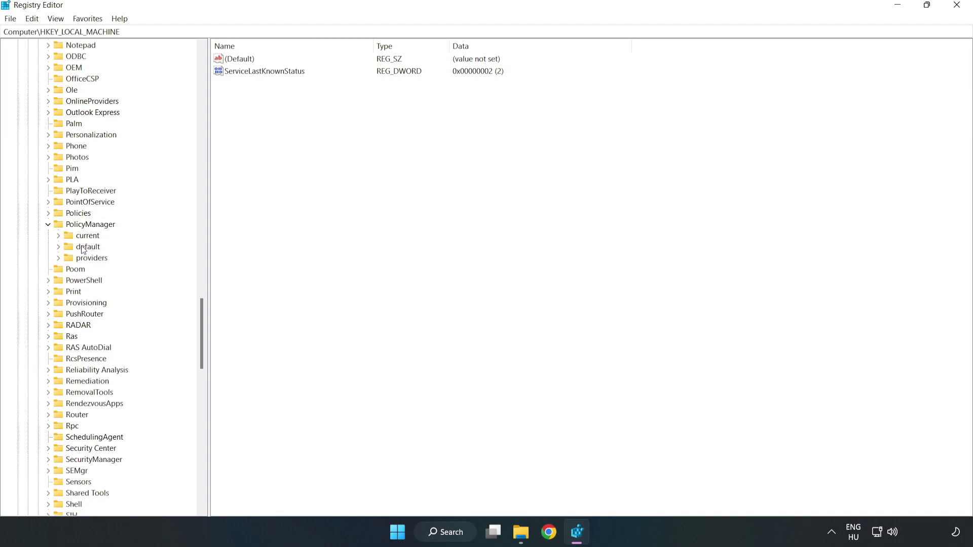
{"action": "left_click", "coordinate": [60, 248]}
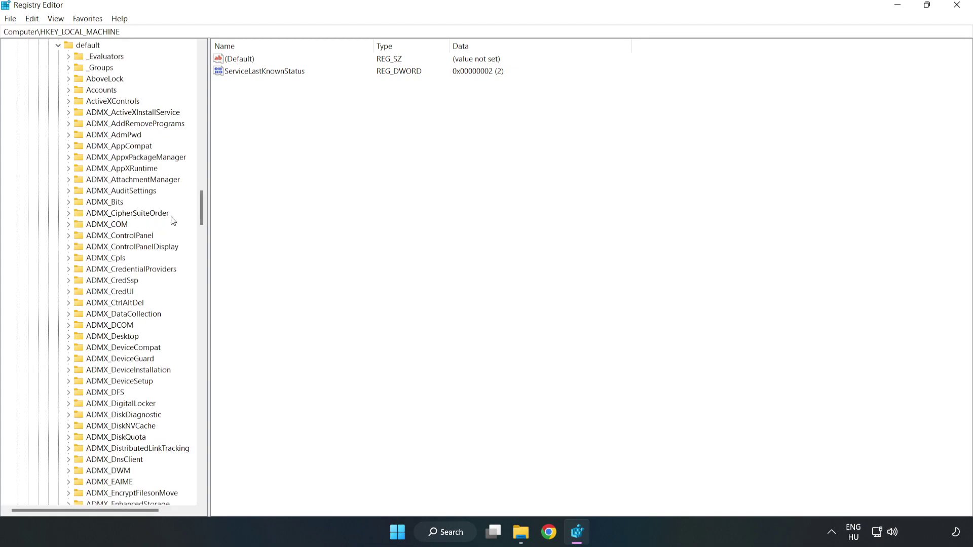
{"action": "left_click_drag", "start_coordinate": [201, 208], "coordinate": [196, 321]}
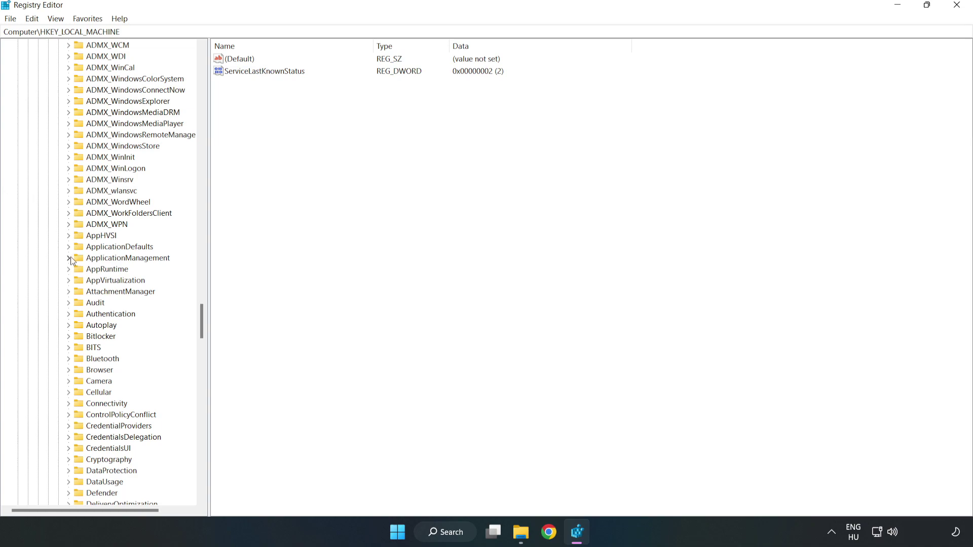
{"action": "left_click", "coordinate": [70, 258]}
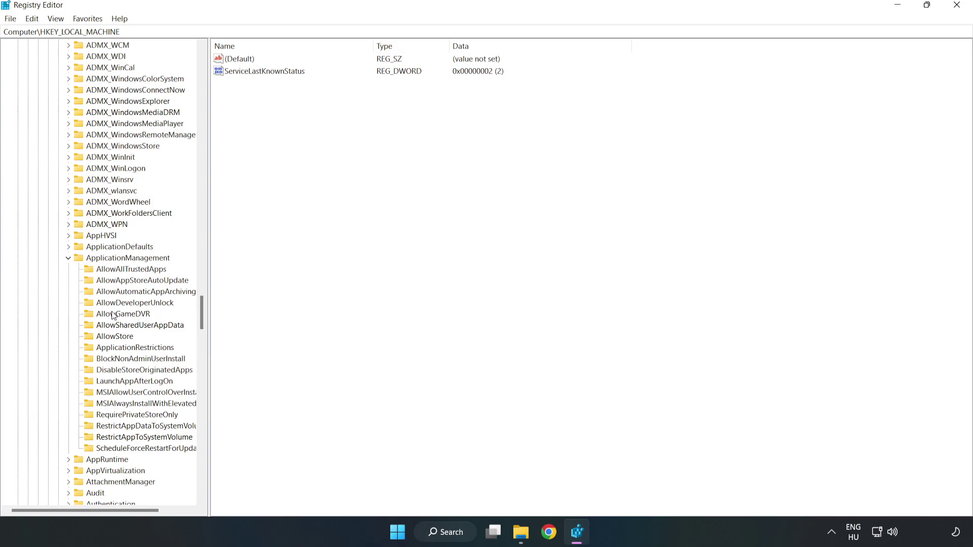
Change the AllowGameDVR key's 'value' DWORD from 1 to 0.
{"action": "left_click", "coordinate": [112, 315]}
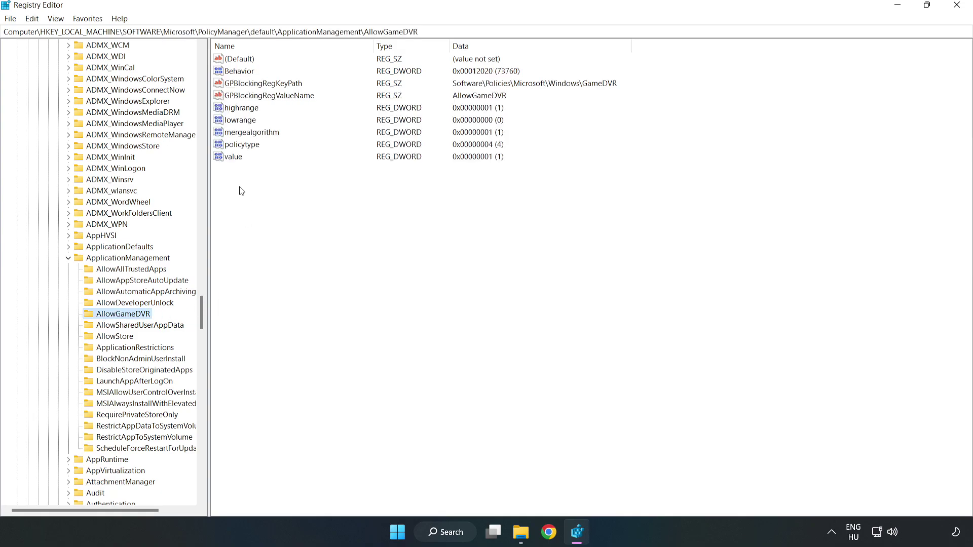
{"action": "left_click", "coordinate": [225, 159]}
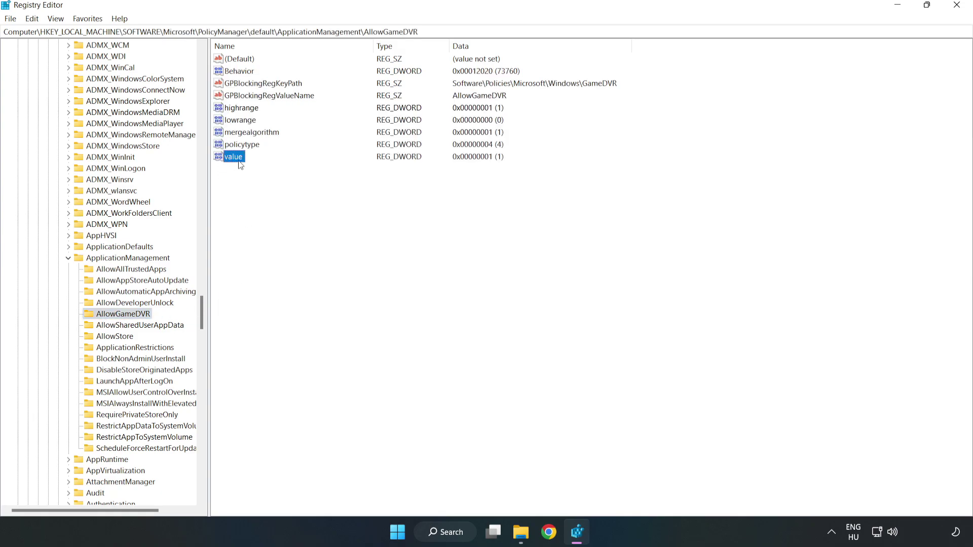
{"action": "right_click", "coordinate": [237, 161]}
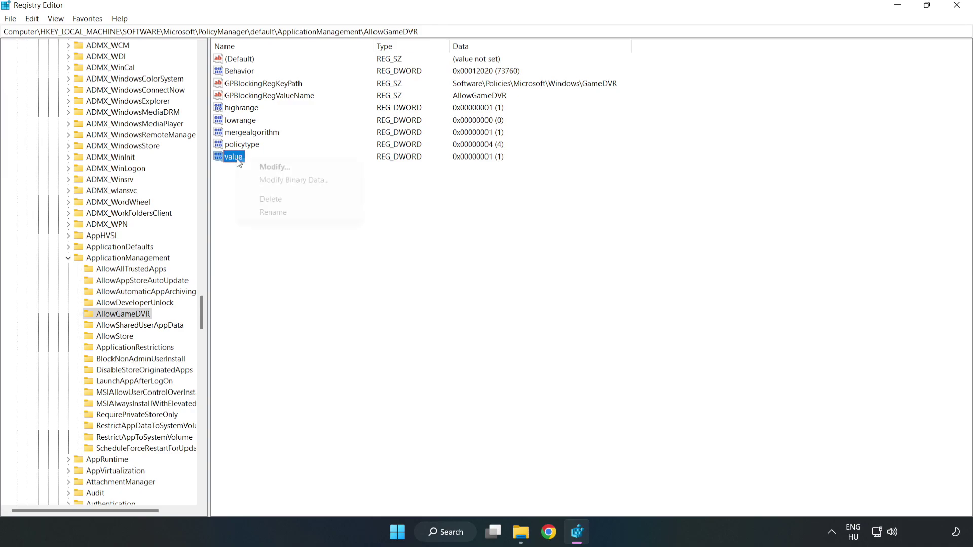
{"action": "left_click", "coordinate": [273, 166]}
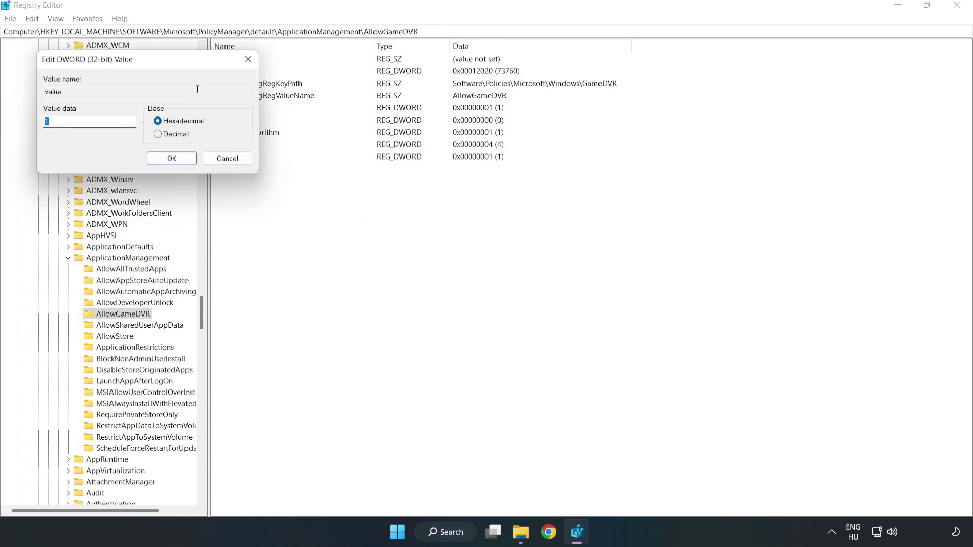
{"action": "left_click_drag", "start_coordinate": [180, 63], "coordinate": [494, 202]}
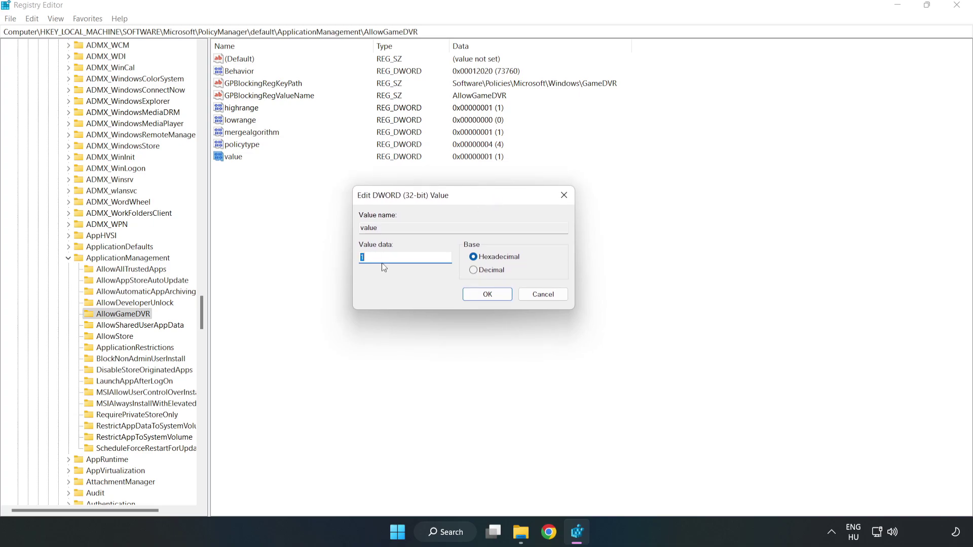
{"action": "key", "text": "BackSpace"}
{"action": "type", "text": "0"}
{"action": "left_click", "coordinate": [487, 295]}
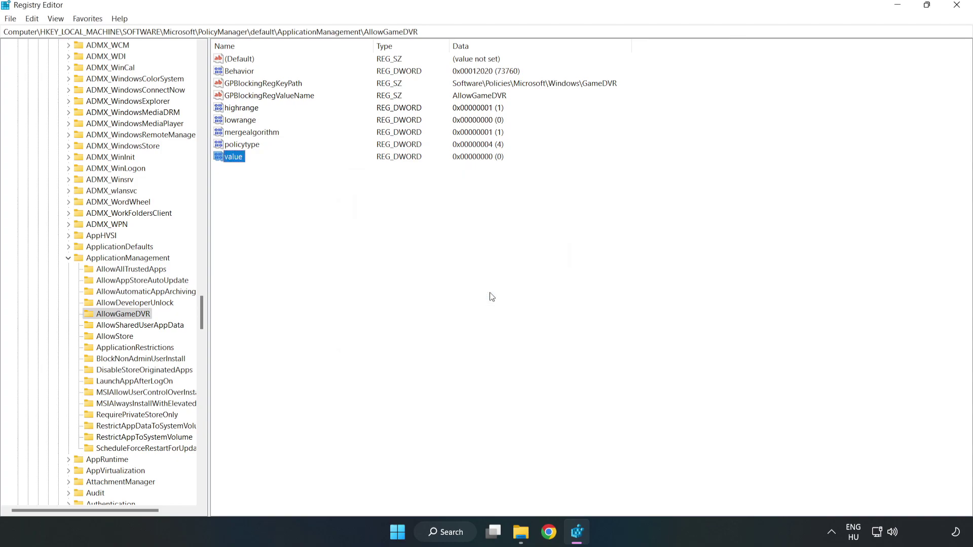
Close Registry Editor, then download and run dxwebsetup.exe from the DirectX End-User Runtime page.
{"action": "left_click", "coordinate": [957, 8]}
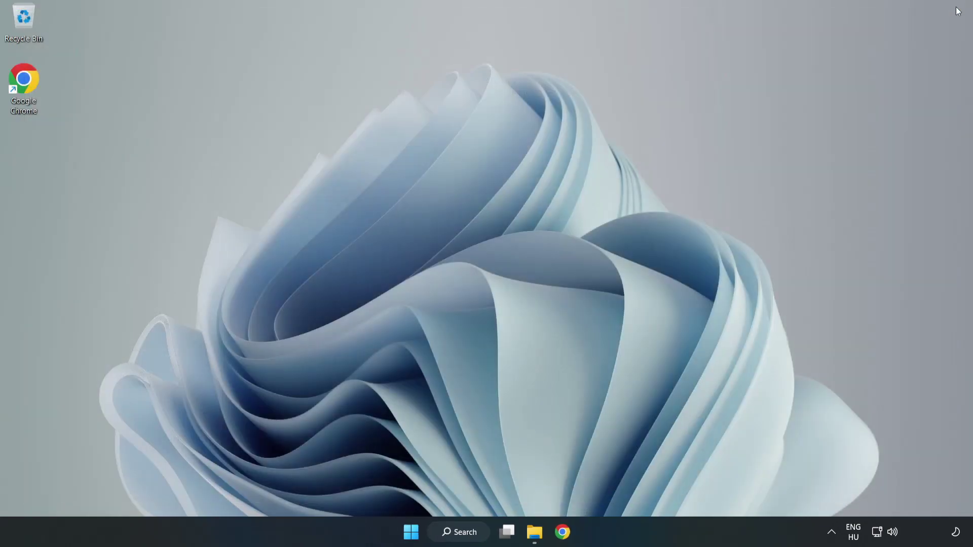
{"action": "left_click", "coordinate": [562, 532]}
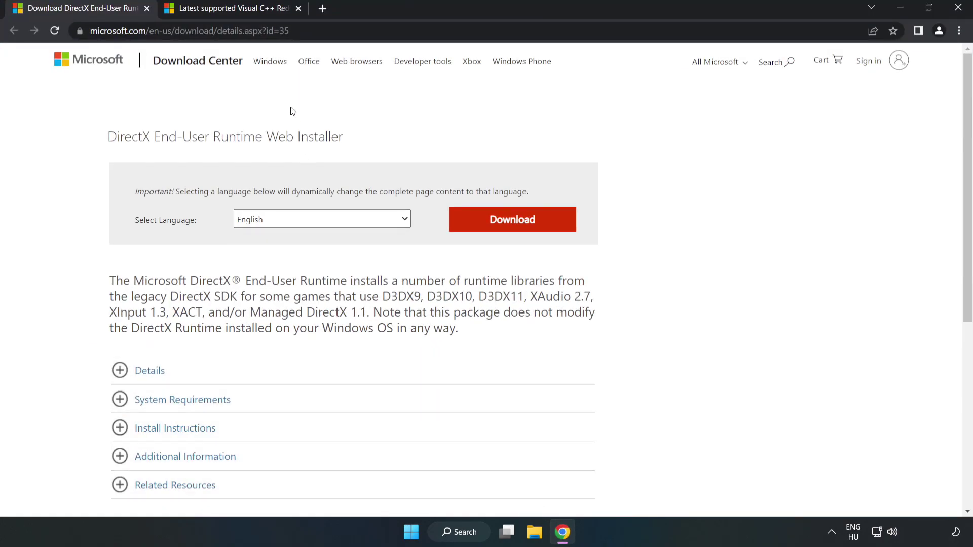
{"action": "left_click", "coordinate": [305, 31]}
{"action": "left_click_drag", "start_coordinate": [243, 30], "coordinate": [320, 29]}
{"action": "left_click", "coordinate": [393, 116]}
{"action": "left_click", "coordinate": [518, 231]}
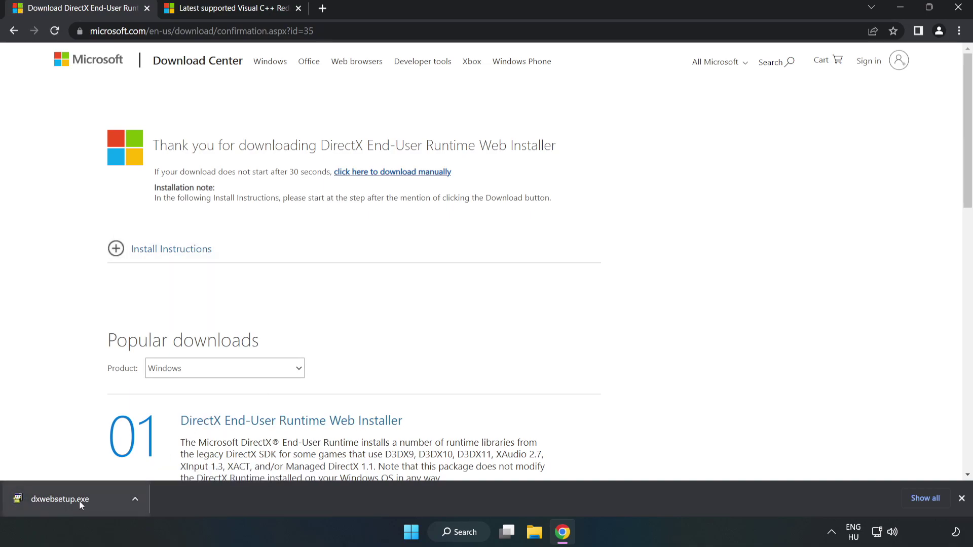
{"action": "left_click", "coordinate": [98, 502]}
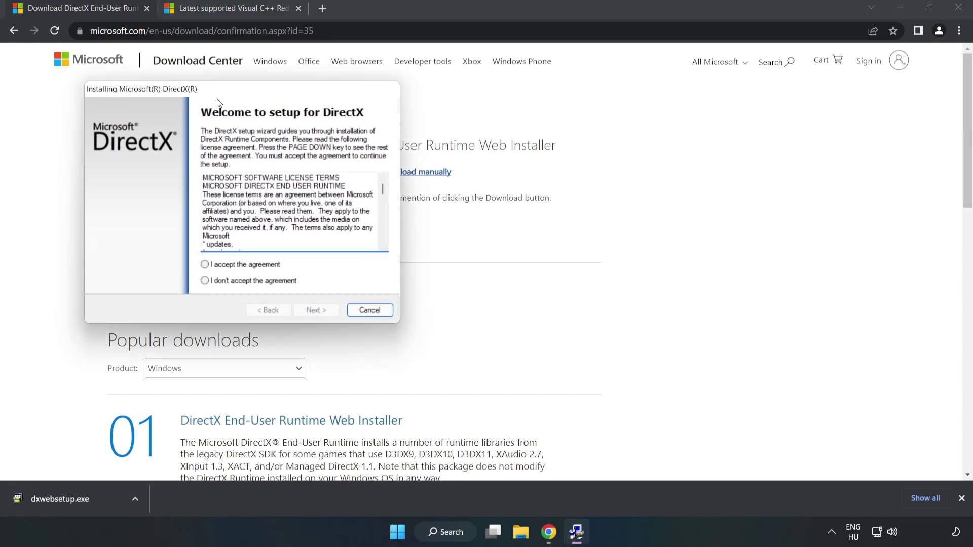
Accept the DirectX license, untick 'Install the Bing Bar', and finish the setup wizard.
{"action": "left_click_drag", "start_coordinate": [219, 93], "coordinate": [462, 140]}
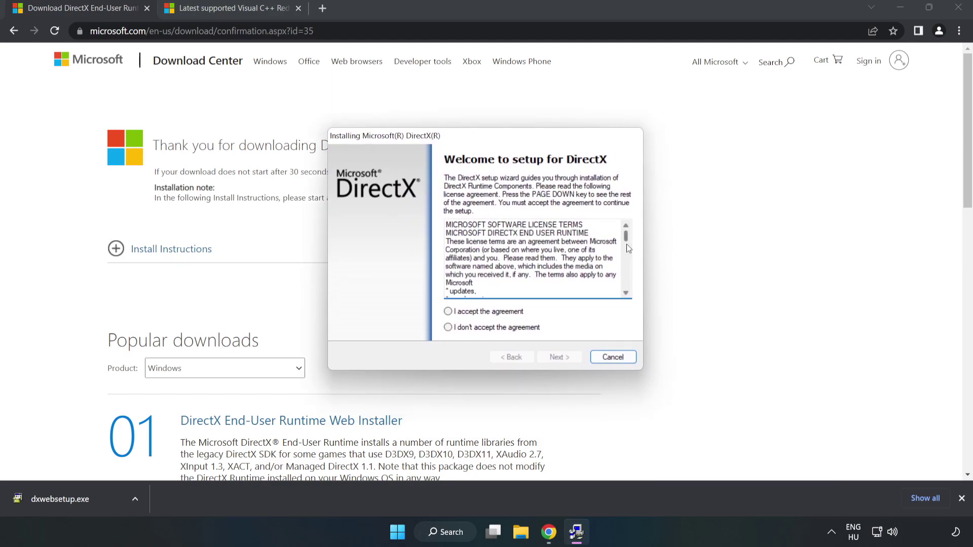
{"action": "left_click_drag", "start_coordinate": [627, 237], "coordinate": [626, 293]}
{"action": "left_click", "coordinate": [445, 310]}
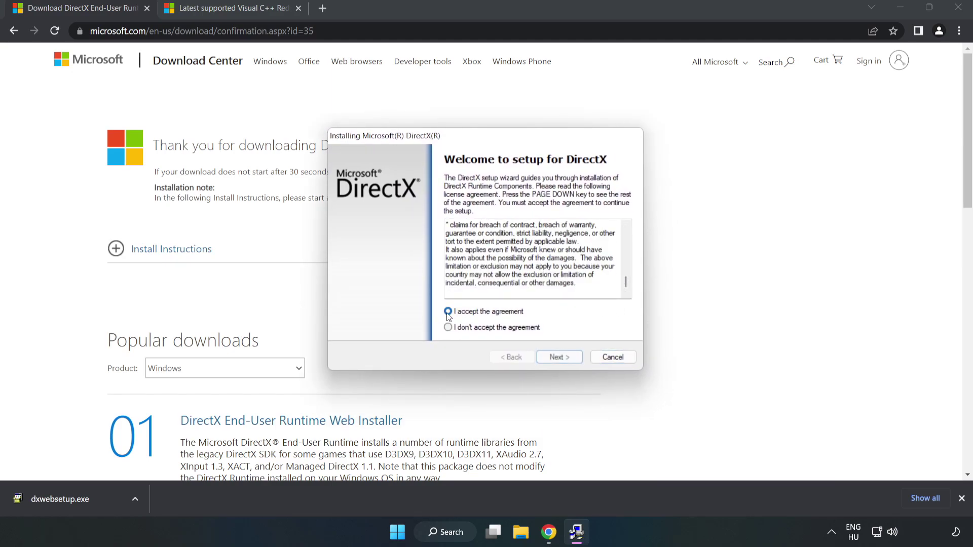
{"action": "left_click", "coordinate": [563, 359]}
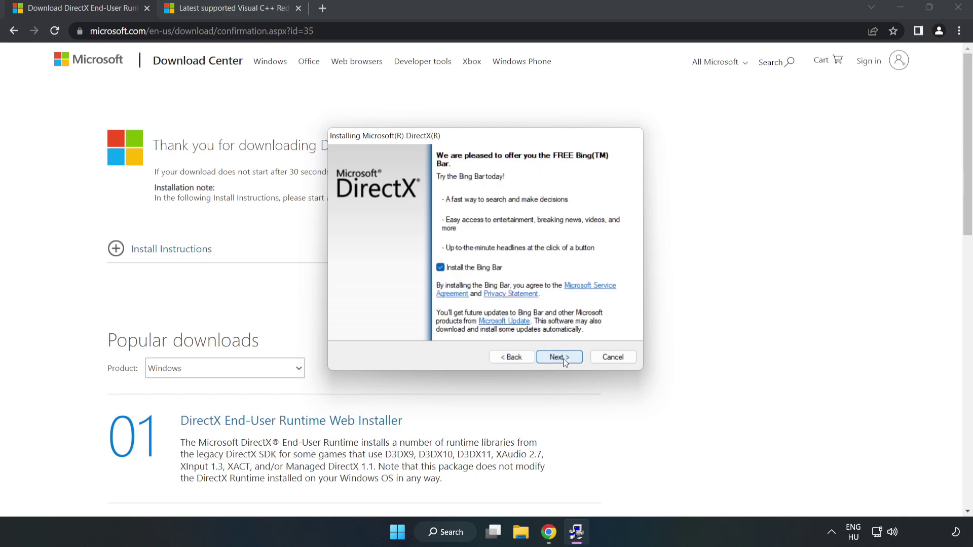
{"action": "left_click", "coordinate": [440, 268]}
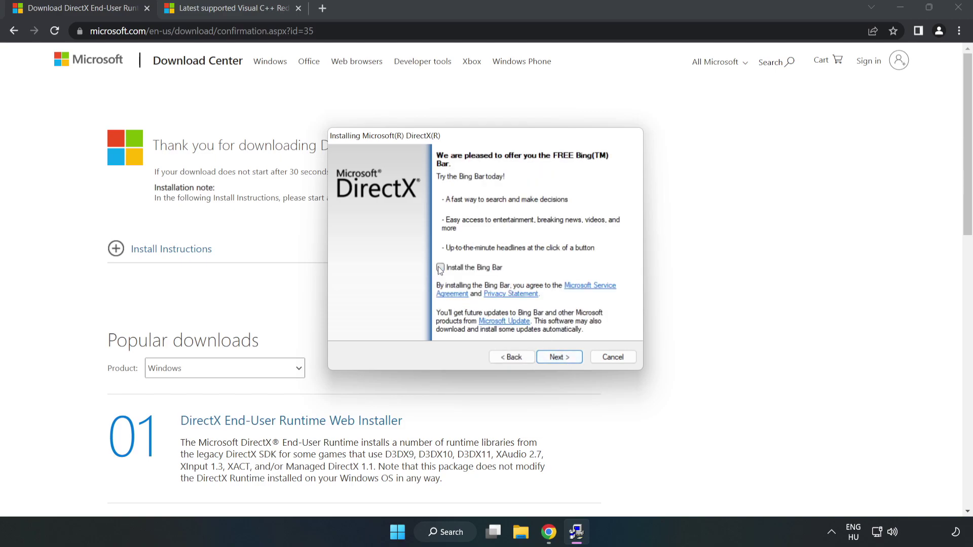
{"action": "left_click", "coordinate": [561, 355]}
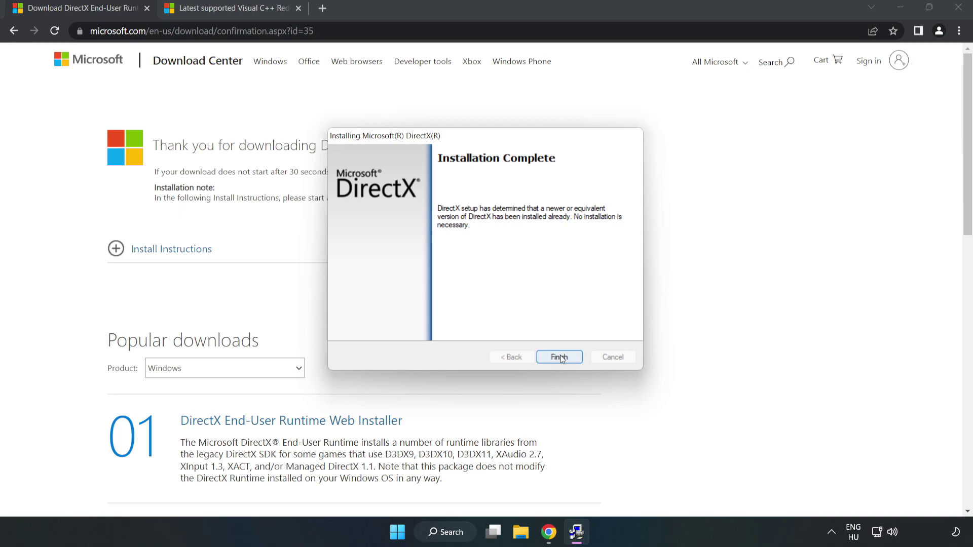
{"action": "left_click", "coordinate": [560, 357]}
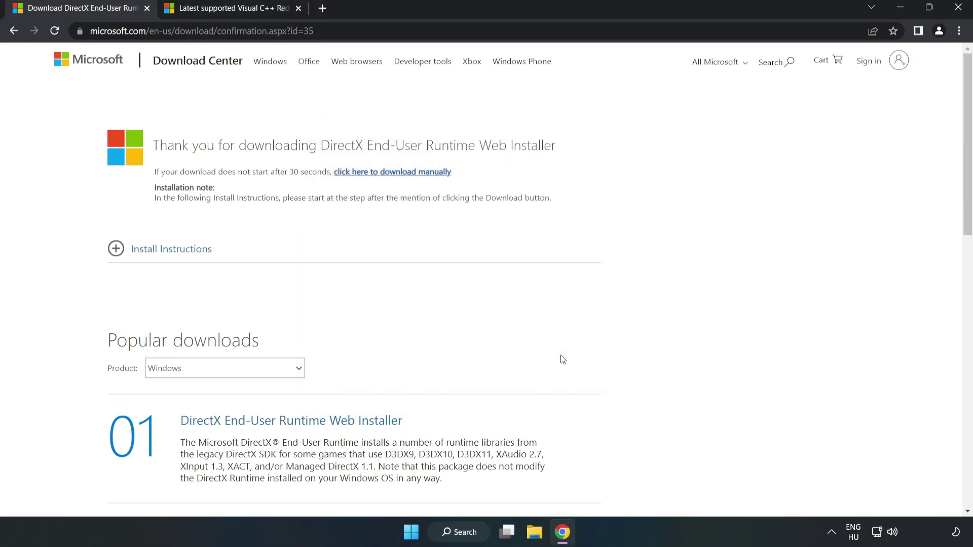
Close the DirectX tab, download the x86 Visual C++ redistributable and allow multiple downloads.
{"action": "left_click", "coordinate": [147, 11]}
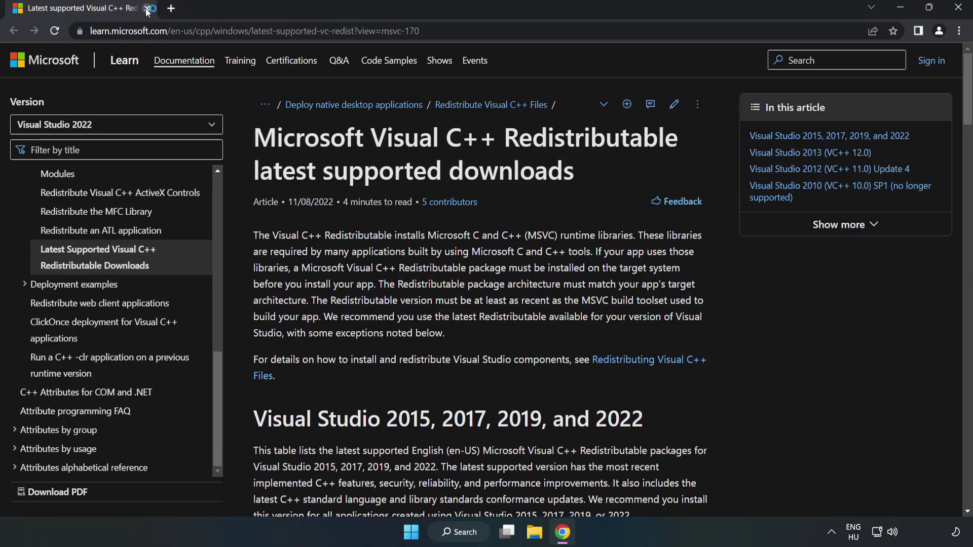
{"action": "left_click", "coordinate": [221, 30]}
{"action": "key", "text": "End"}
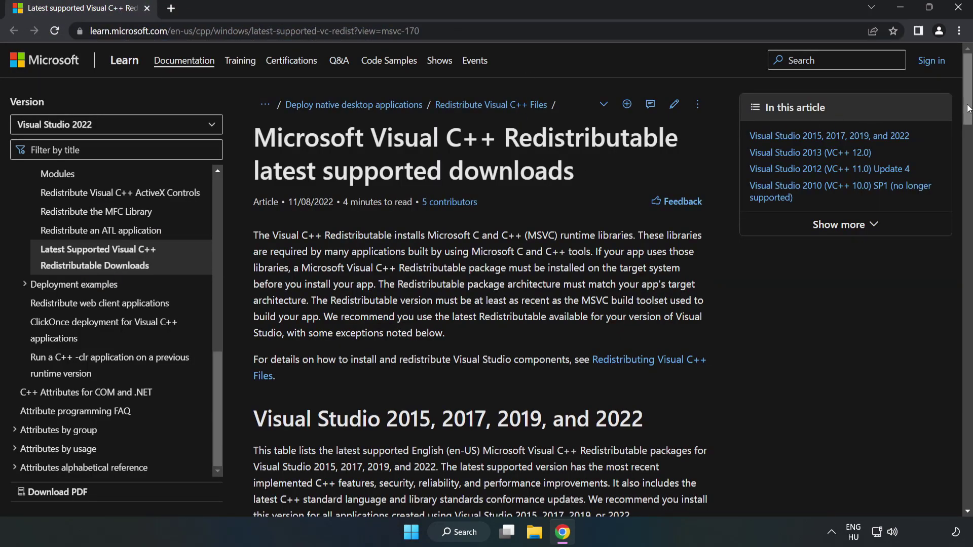
{"action": "left_click_drag", "start_coordinate": [968, 113], "coordinate": [968, 161]}
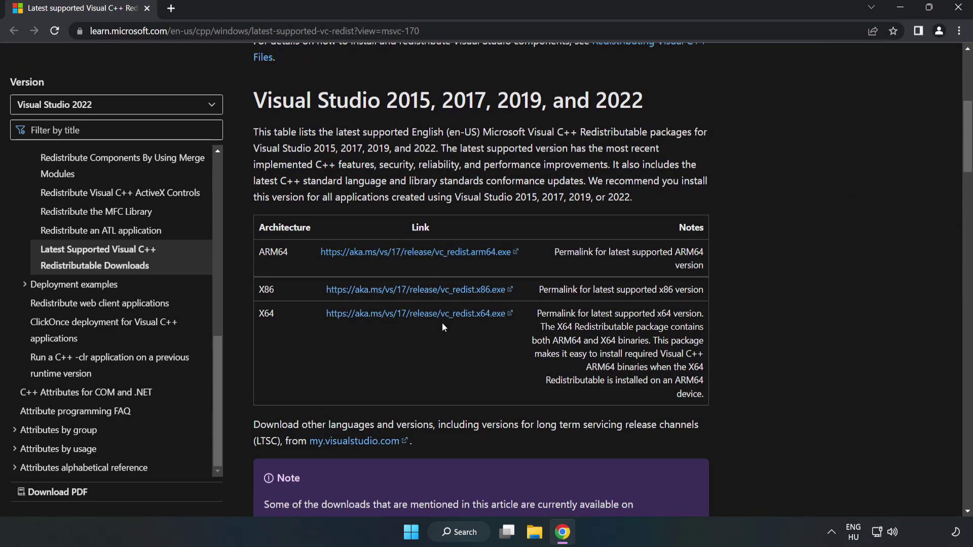
{"action": "left_click", "coordinate": [427, 291]}
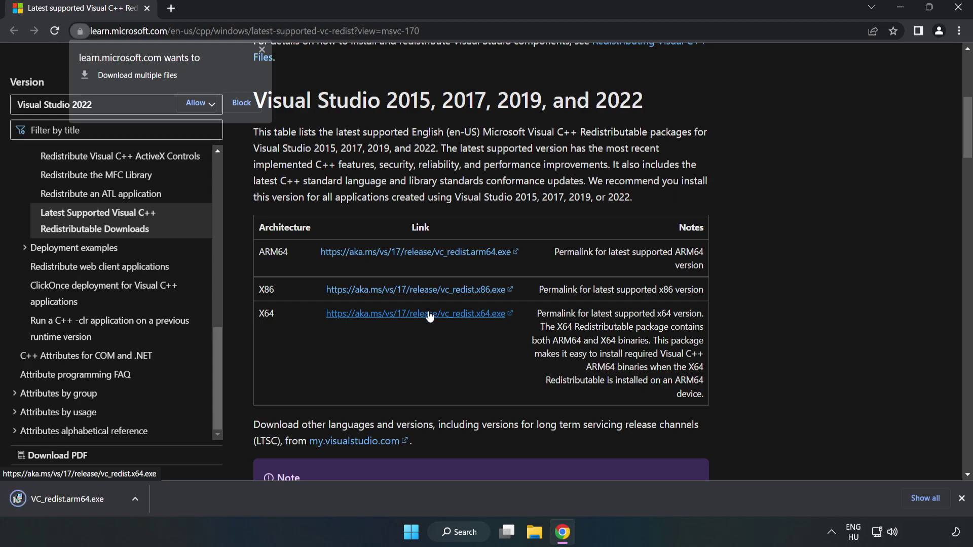
{"action": "left_click", "coordinate": [199, 103]}
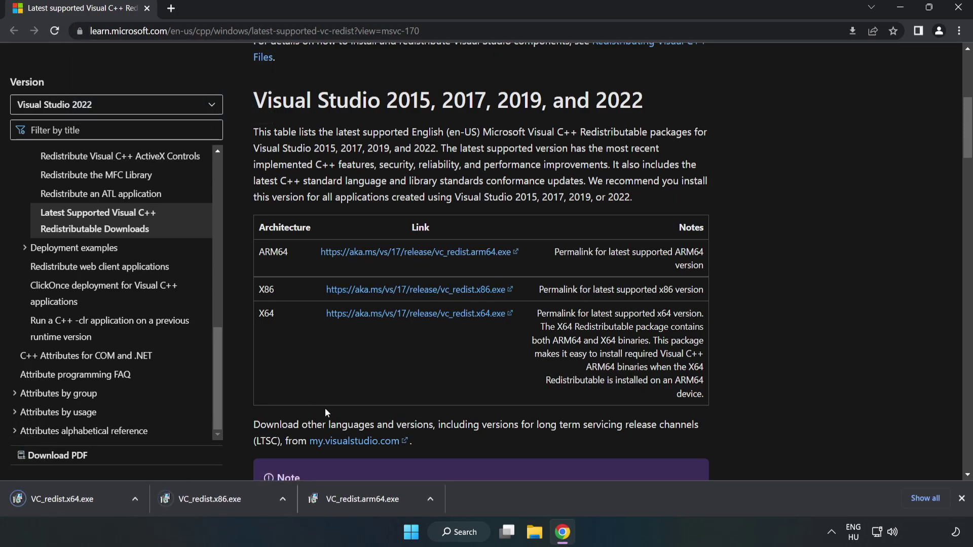
Agree to the license and attempt the ARM64 redistributable install, closing it after it fails.
{"action": "left_click", "coordinate": [373, 502]}
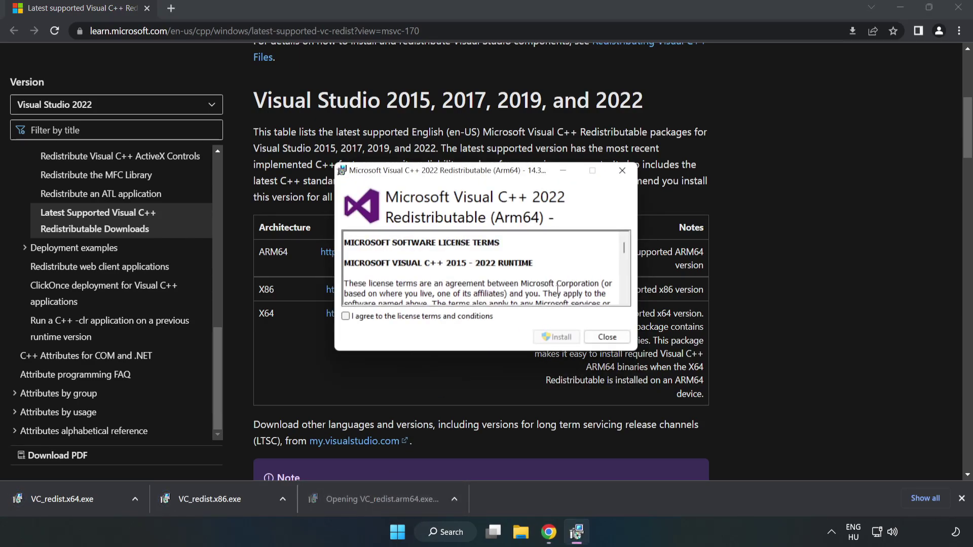
{"action": "left_click_drag", "start_coordinate": [623, 250], "coordinate": [624, 300]}
{"action": "left_click", "coordinate": [429, 317]}
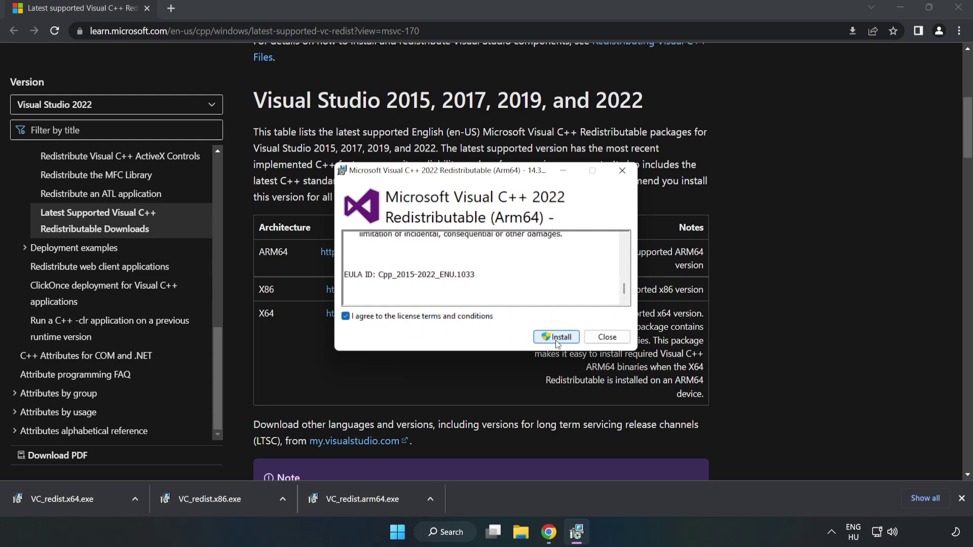
{"action": "left_click", "coordinate": [556, 339]}
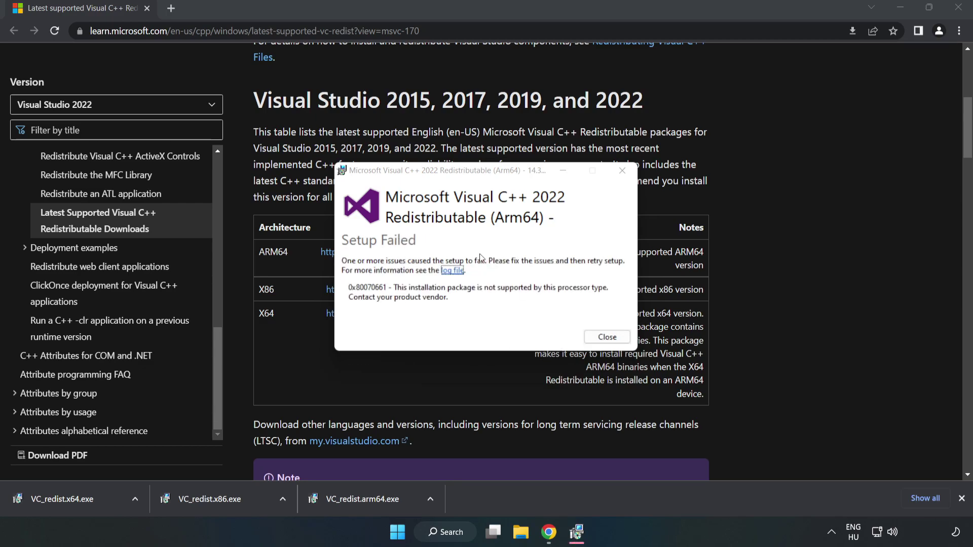
{"action": "left_click", "coordinate": [606, 336]}
Install the x86 and x64 redistributables, closing each installer without restarting.
{"action": "left_click", "coordinate": [231, 499]}
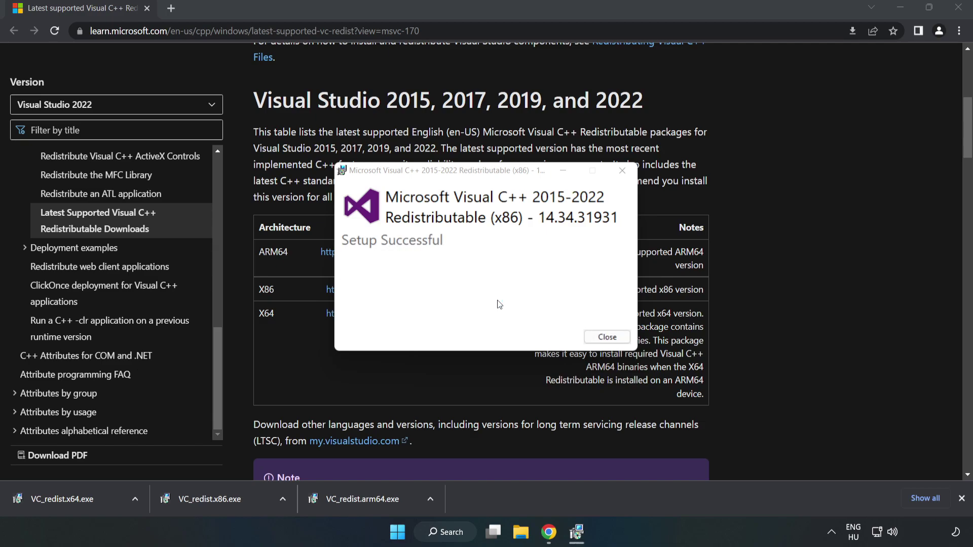
{"action": "left_click", "coordinate": [606, 337]}
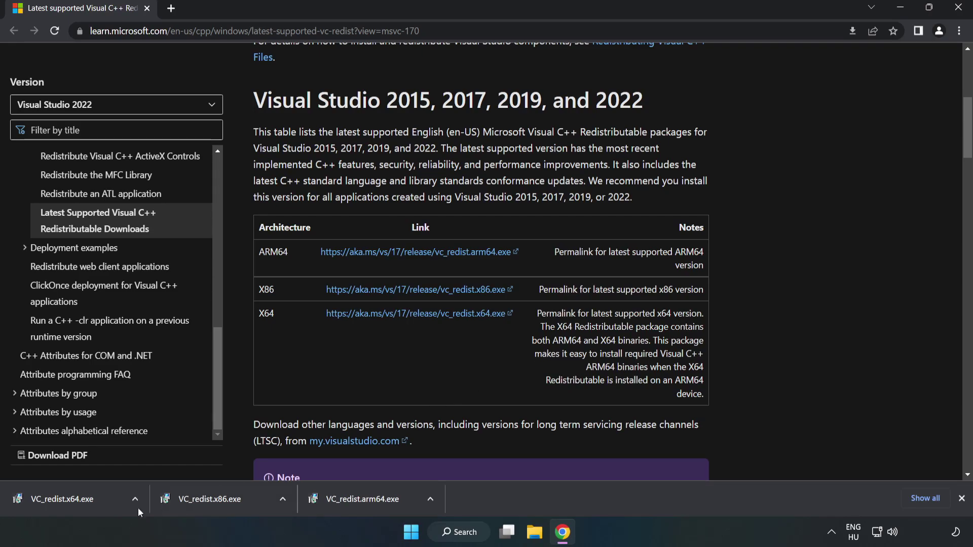
{"action": "left_click", "coordinate": [53, 497]}
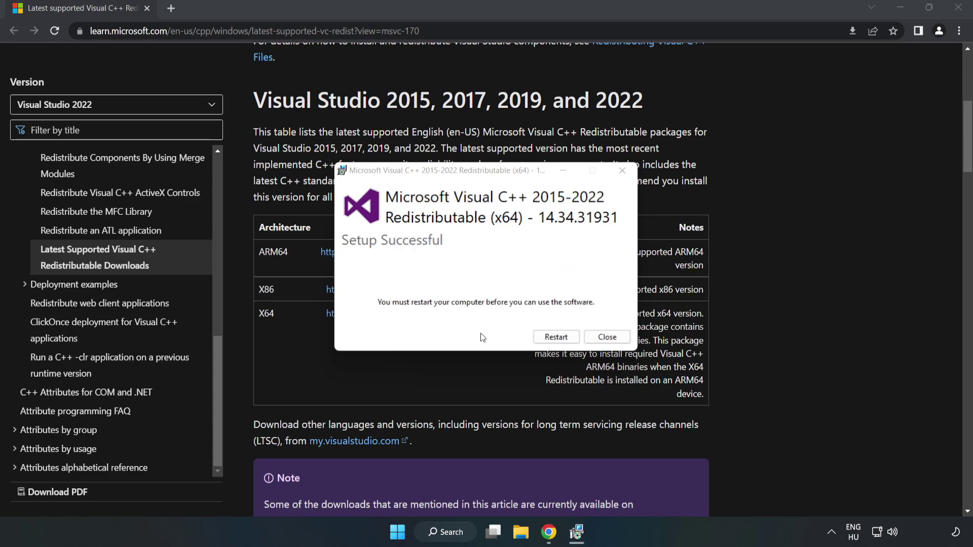
{"action": "left_click", "coordinate": [608, 339]}
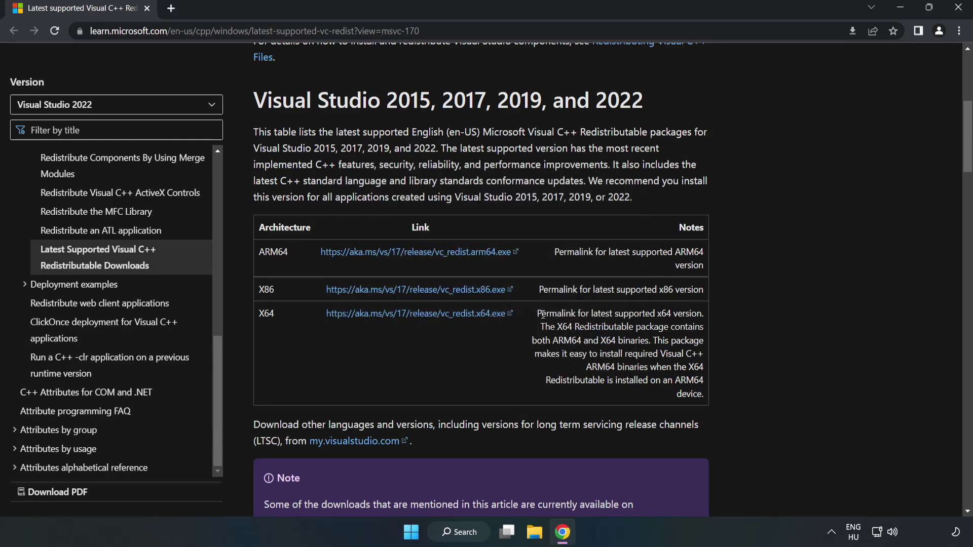
Close Chrome and bring up the Start menu power options, including Restart.
{"action": "left_click", "coordinate": [959, 11]}
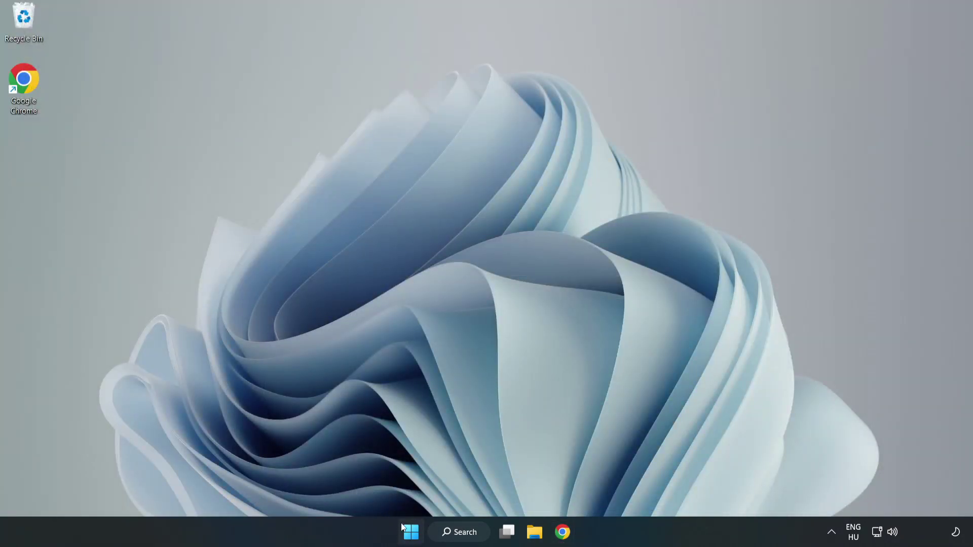
{"action": "left_click", "coordinate": [409, 535]}
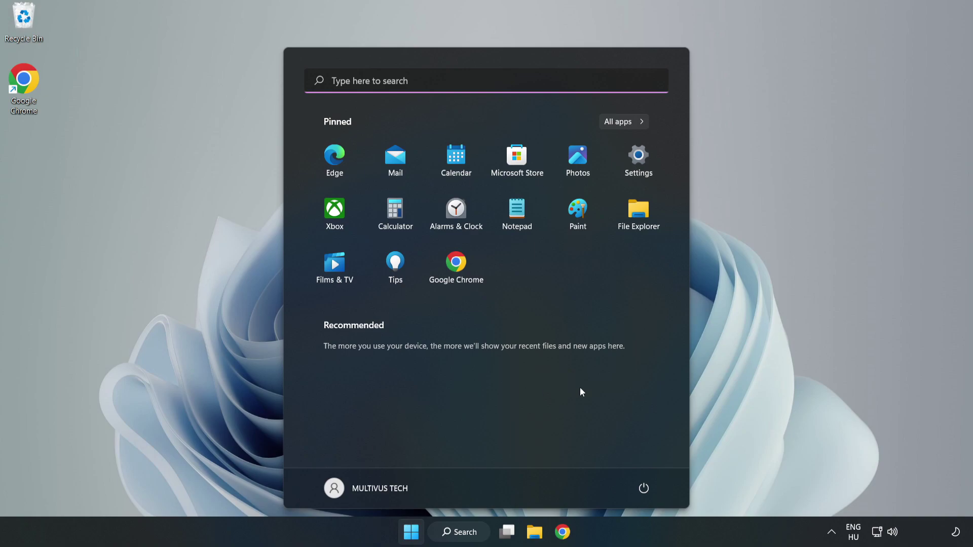
{"action": "left_click", "coordinate": [639, 493]}
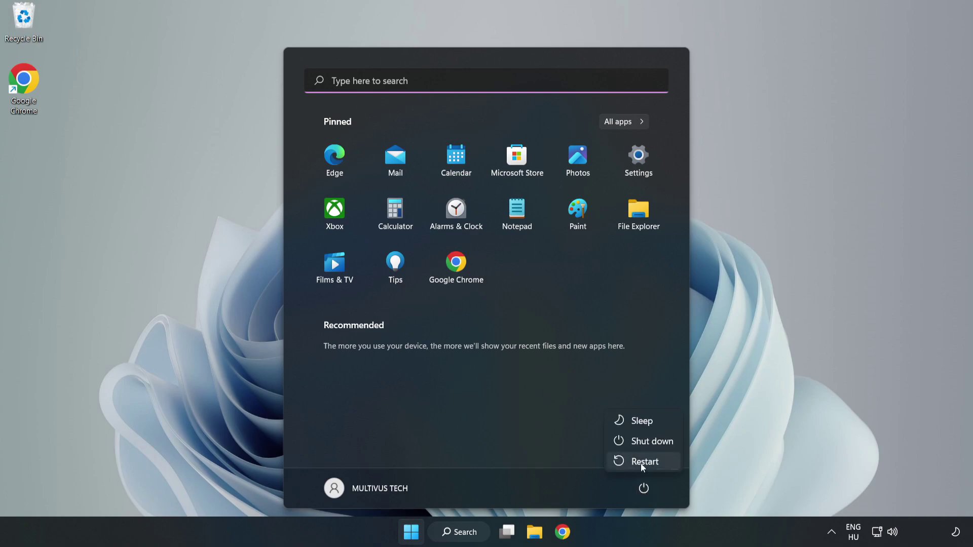